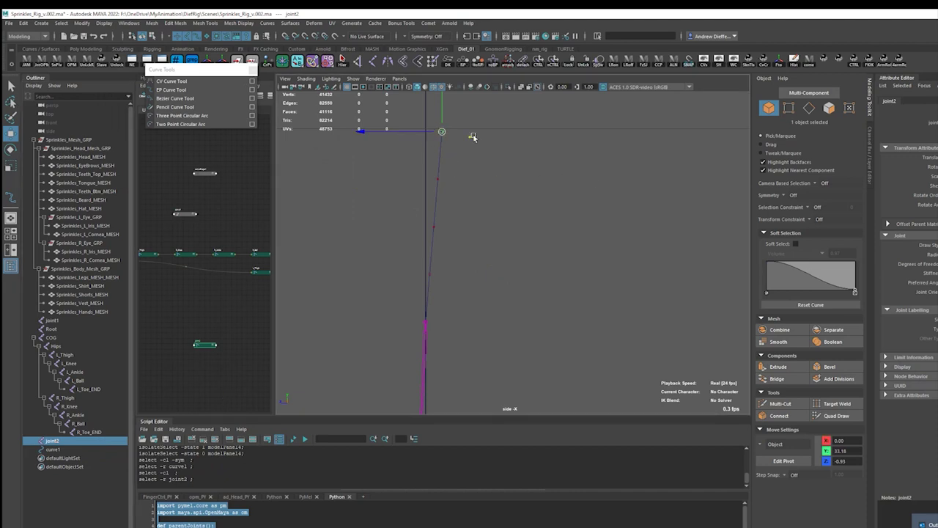
Step: Test-move joint2 and undo, then clone-snap a duplicate joint higher up the spine curve
{"action": "left_click_drag", "start_coordinate": [441, 135], "coordinate": [438, 181]}
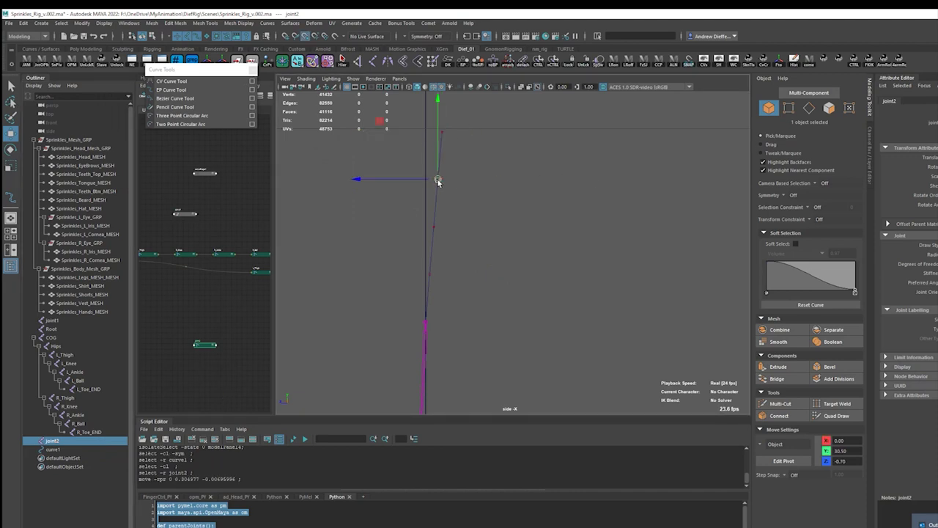
{"action": "key", "text": "ctrl+z"}
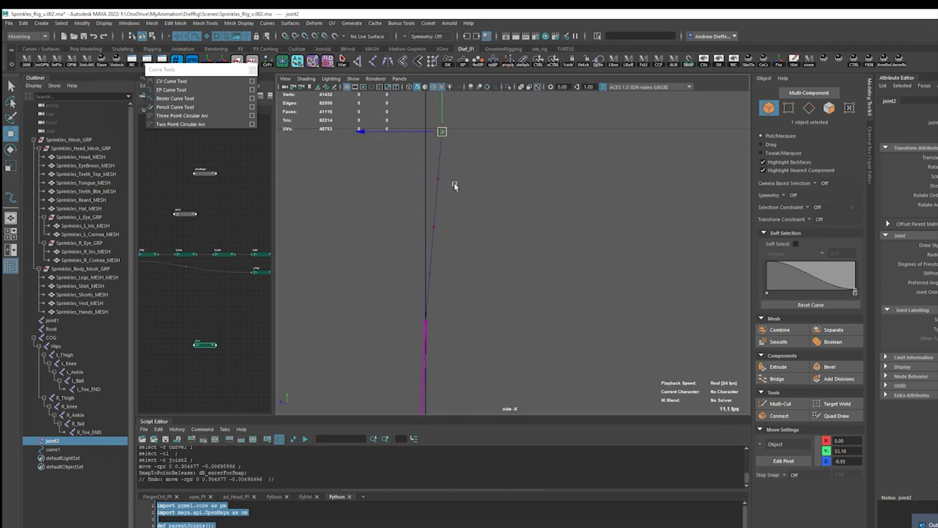
{"action": "left_click_drag", "start_coordinate": [442, 136], "coordinate": [431, 272], "text": "shift"}
Step: Place one more duplicate joint on the spine and hide curve1
{"action": "left_click", "coordinate": [497, 345]}
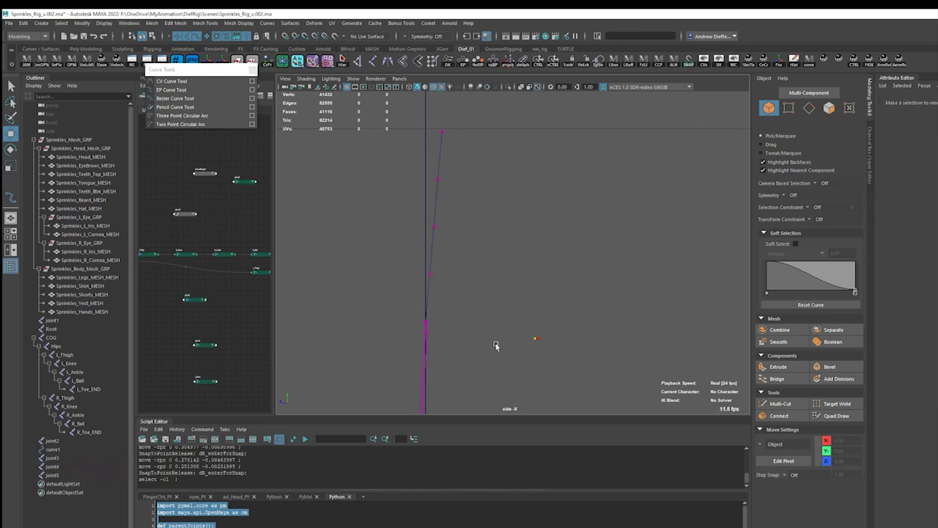
{"action": "left_click", "coordinate": [54, 460]}
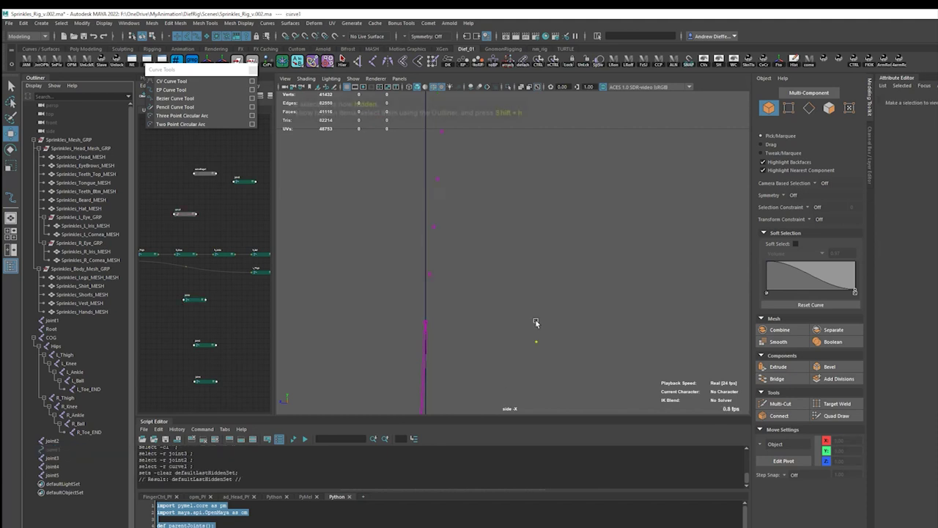
{"action": "key", "text": "ctrl+h"}
Step: Chain joint2–joint5 together with COG using the parentJoints script
{"action": "mouse_move", "coordinate": [424, 120]}
{"action": "left_mouse_down"}
{"action": "mouse_move", "coordinate": [482, 153]}
{"action": "mouse_move", "coordinate": [463, 190]}
{"action": "left_mouse_up"}
{"action": "left_click", "coordinate": [438, 179], "text": "shift"}
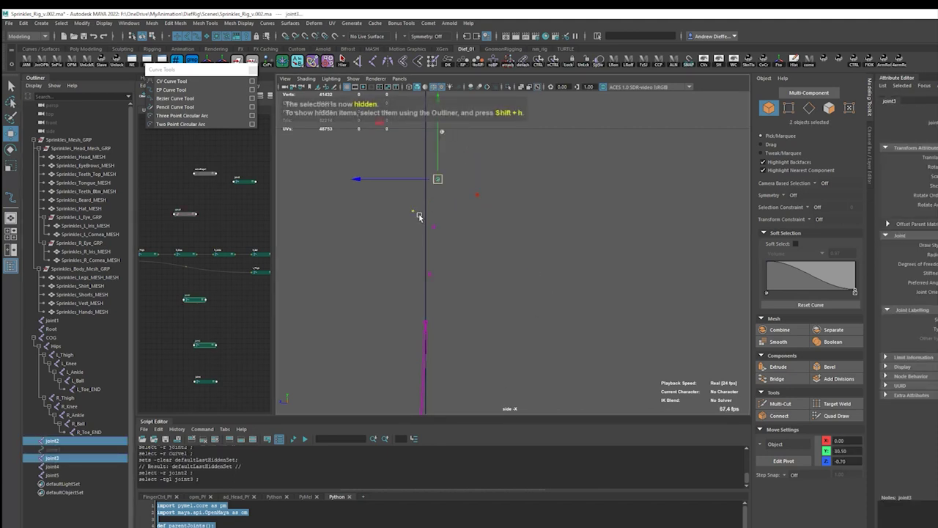
{"action": "left_click", "coordinate": [434, 226], "text": "shift"}
{"action": "left_click", "coordinate": [430, 274], "text": "shift"}
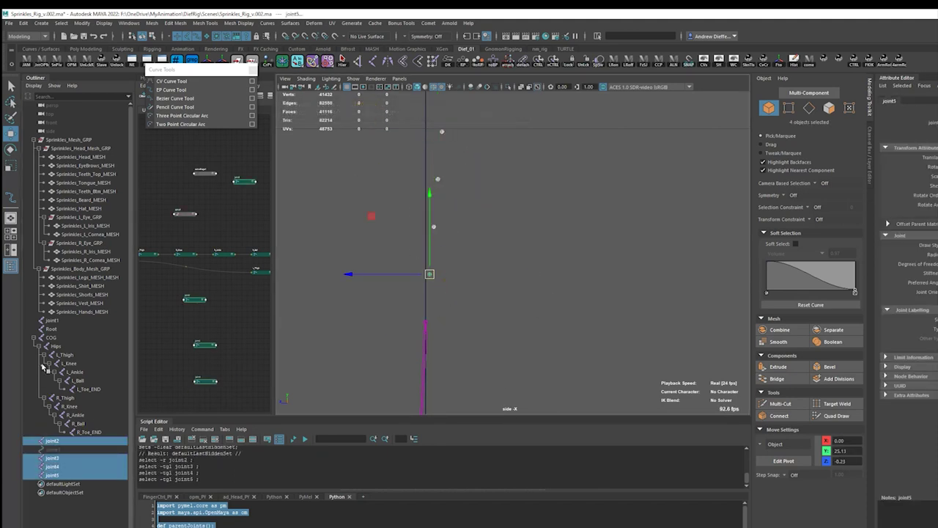
{"action": "left_click", "coordinate": [52, 338], "text": "ctrl"}
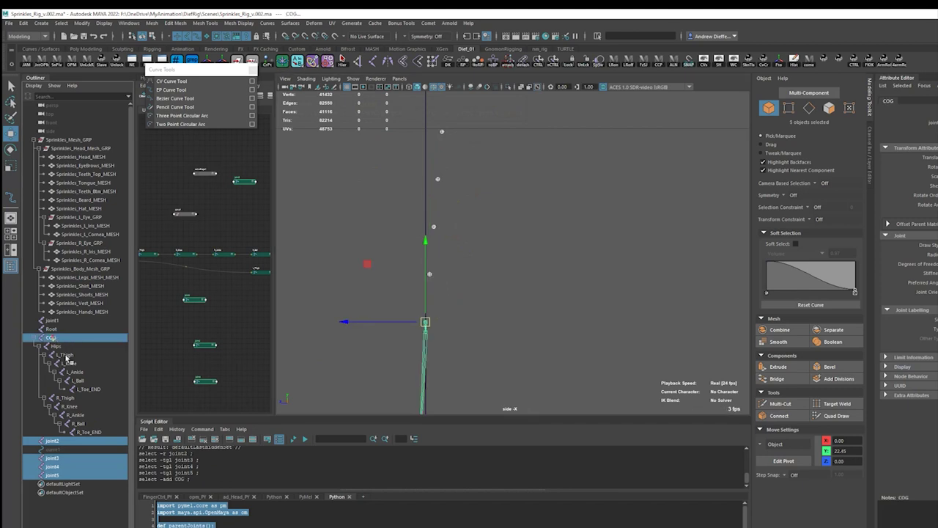
{"action": "left_click", "coordinate": [304, 439]}
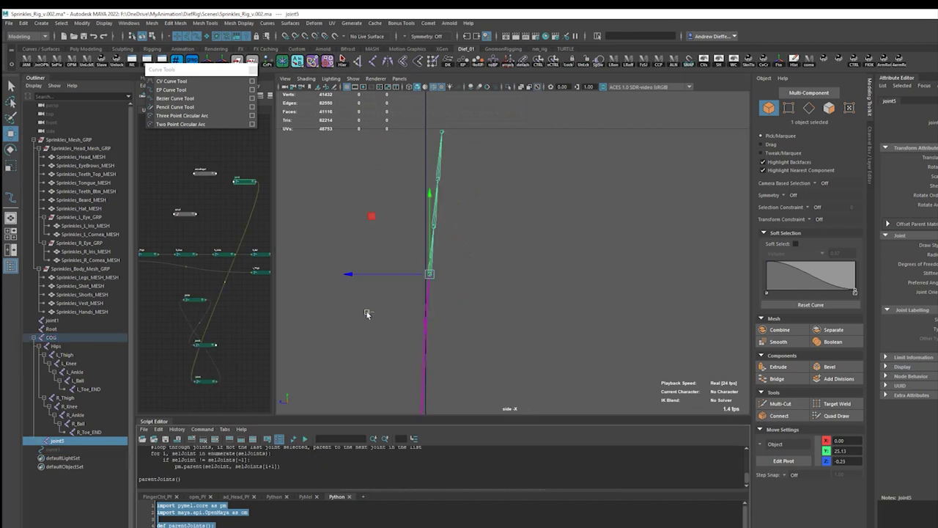
Step: Select the new chain from joint5 down to joint2 for renaming
{"action": "left_click", "coordinate": [46, 440], "text": "shift"}
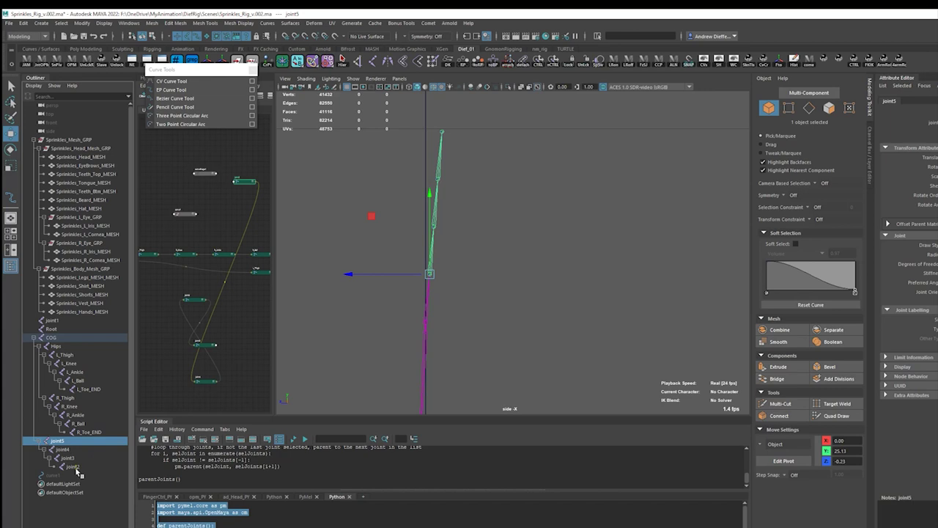
{"action": "left_click", "coordinate": [74, 467], "text": "shift"}
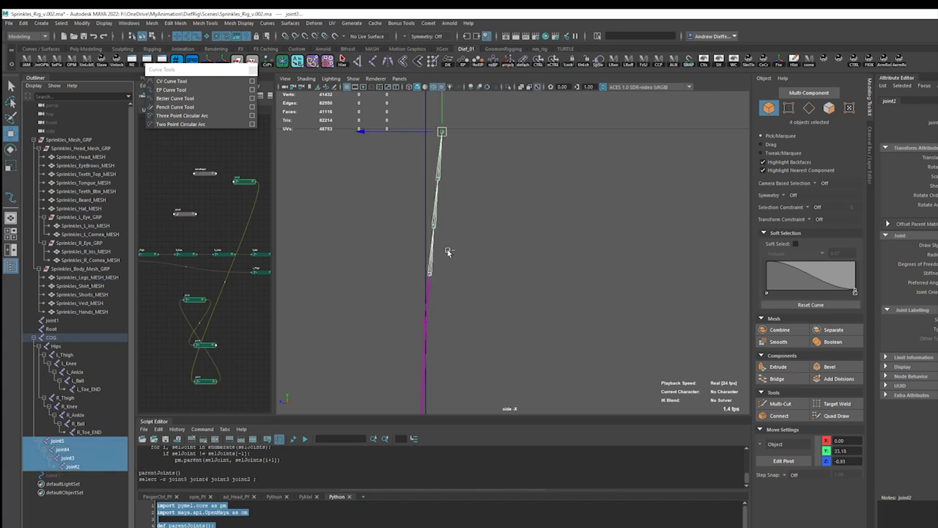
{"action": "key", "text": "ctrl+r"}
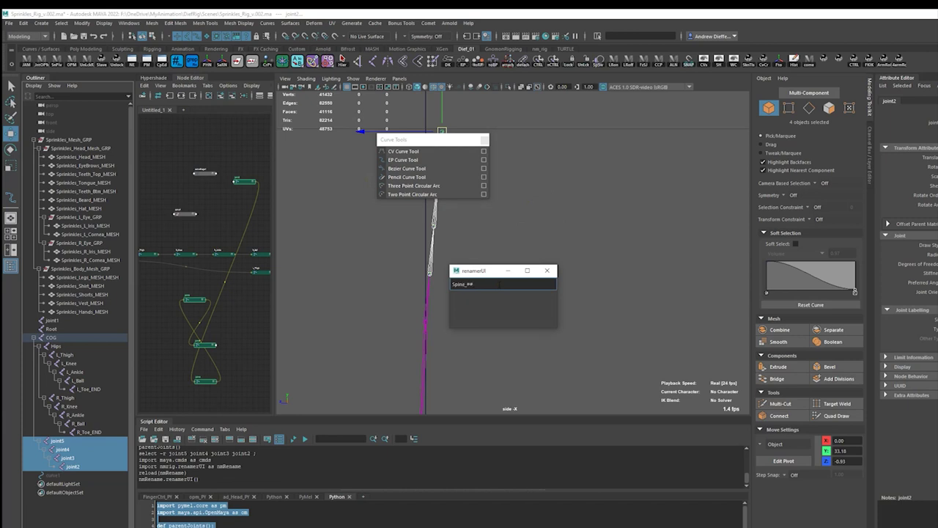
Step: Apply the Spine_## pattern to the chain, then view the rig through the perspective camera
{"action": "key", "text": "Return"}
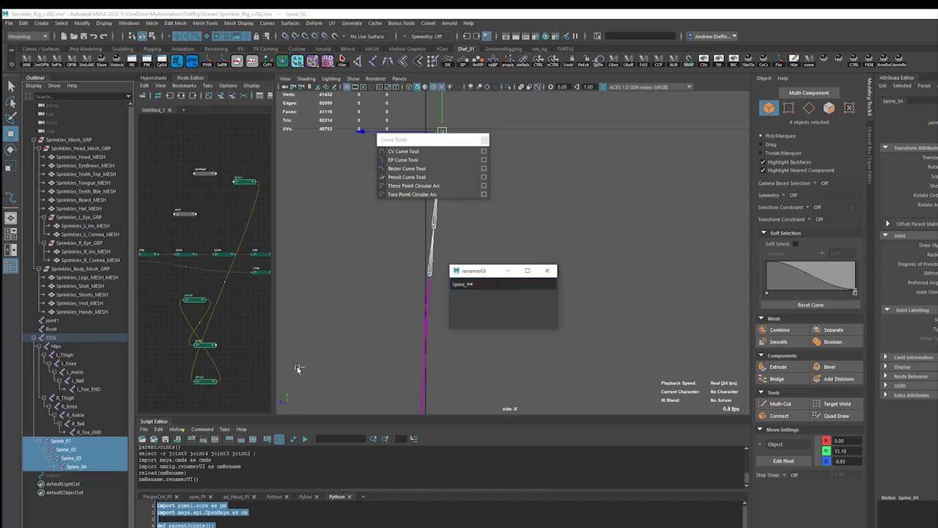
{"action": "left_click", "coordinate": [547, 270]}
{"action": "left_click", "coordinate": [485, 277]}
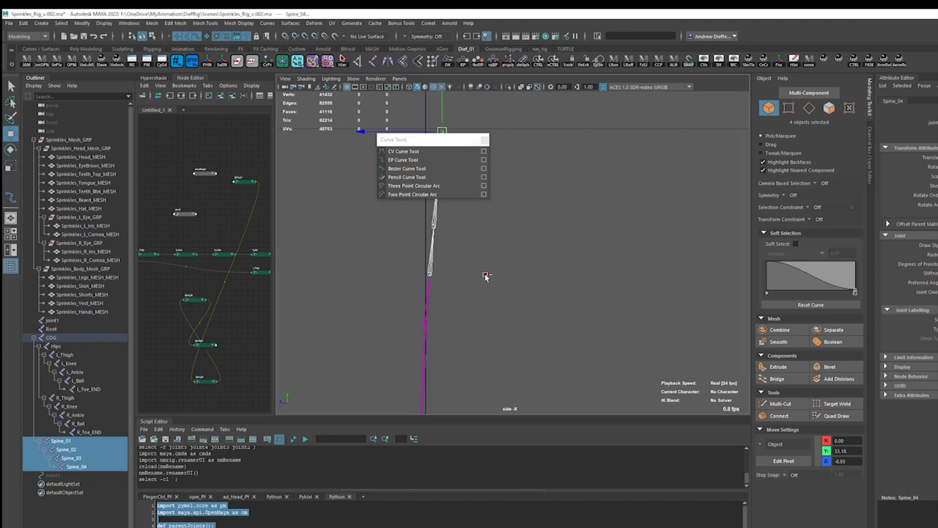
{"action": "key", "text": "space"}
{"action": "mouse_move", "coordinate": [478, 272]}
{"action": "left_mouse_down"}
{"action": "mouse_move", "coordinate": [465, 262]}
{"action": "mouse_move", "coordinate": [379, 273]}
{"action": "mouse_move", "coordinate": [458, 299]}
{"action": "mouse_move", "coordinate": [469, 278]}
{"action": "mouse_move", "coordinate": [469, 310]}
{"action": "left_mouse_up"}
{"action": "left_click", "coordinate": [383, 272]}
Step: Create a new base joint, joint2, below the spine chain
{"action": "left_click_drag", "start_coordinate": [441, 143], "coordinate": [618, 141]}
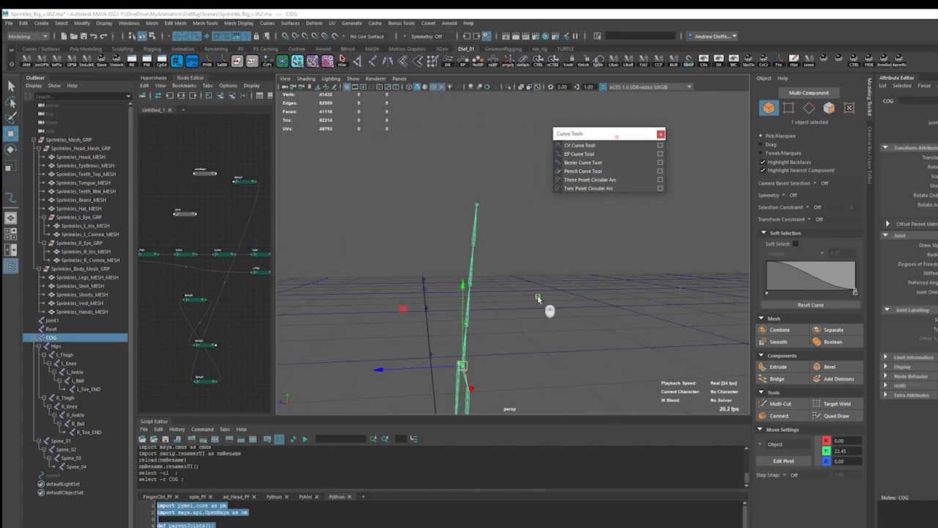
{"action": "left_click_drag", "start_coordinate": [549, 311], "coordinate": [533, 296], "text": "alt"}
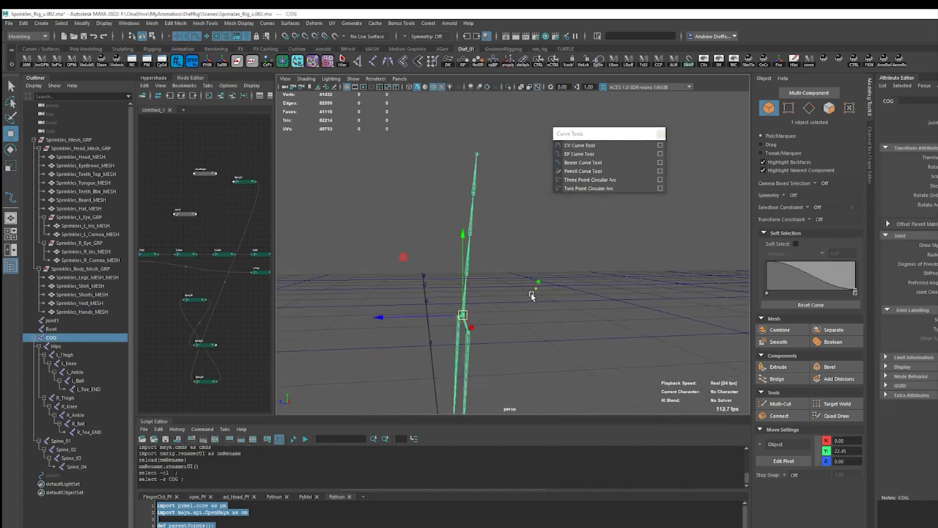
{"action": "left_click", "coordinate": [49, 322]}
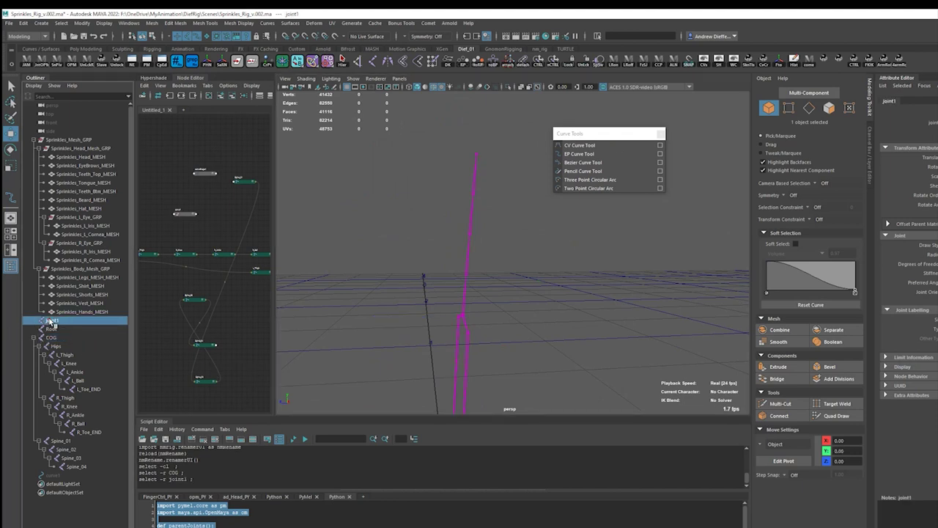
{"action": "left_click_drag", "start_coordinate": [434, 319], "coordinate": [429, 286], "text": "alt"}
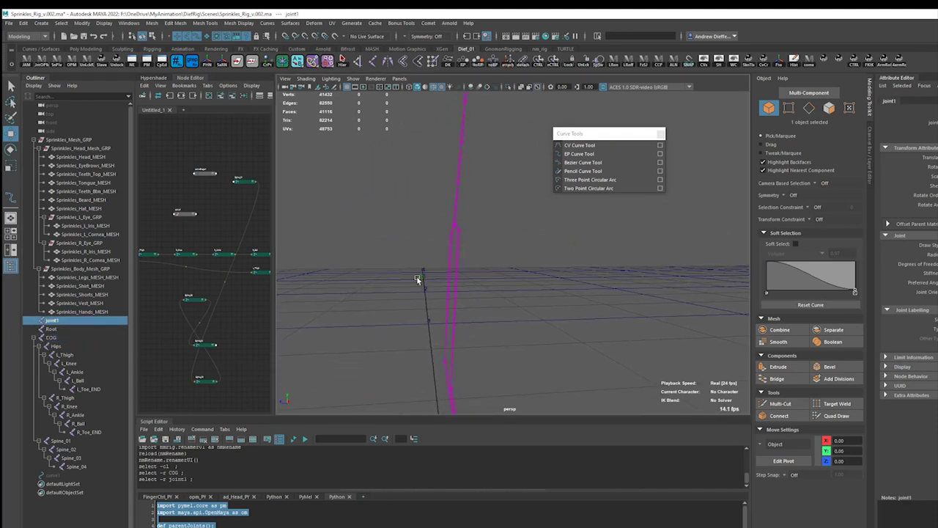
{"action": "left_click", "coordinate": [308, 199]}
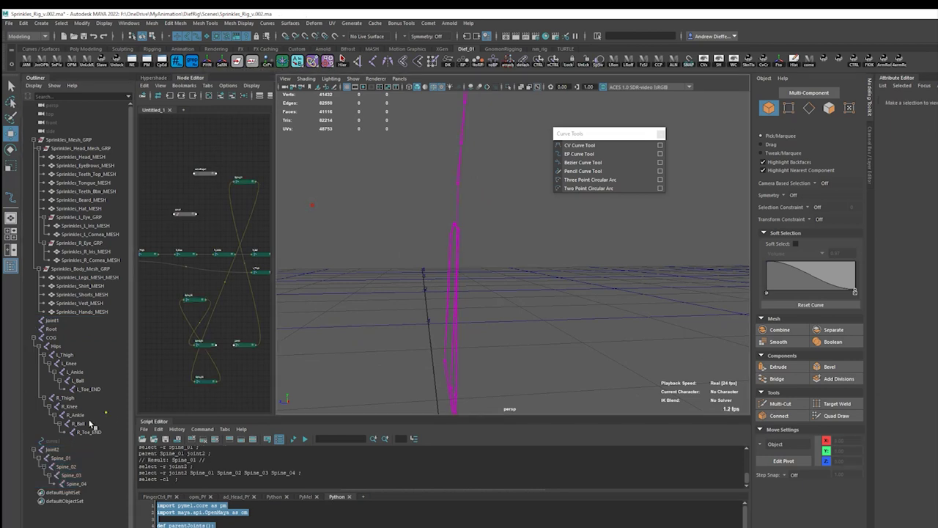
Step: Unparent Spine_01 and parent it under the new joint2 in the Outliner
{"action": "left_click", "coordinate": [53, 449]}
{"action": "left_click", "coordinate": [59, 458]}
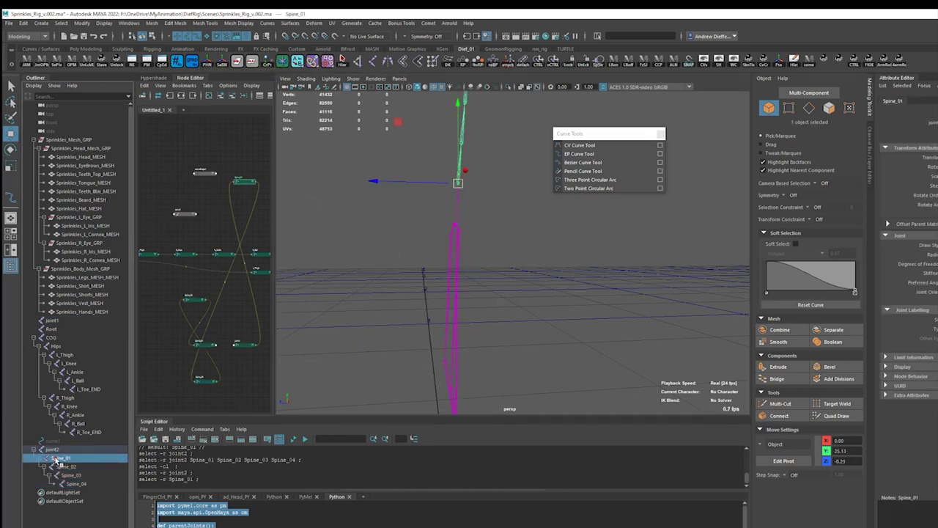
{"action": "key", "text": "shift+p"}
{"action": "left_click", "coordinate": [53, 449]}
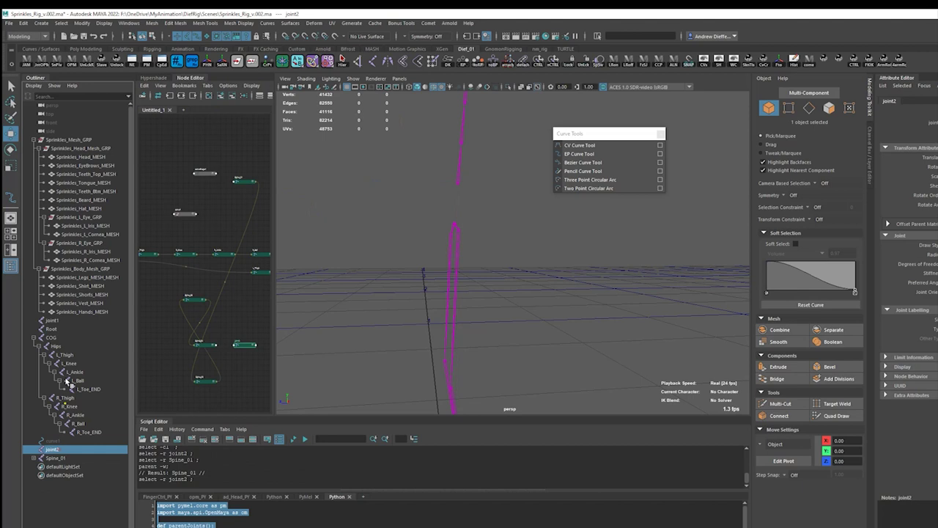
{"action": "left_click", "coordinate": [53, 337], "text": "ctrl"}
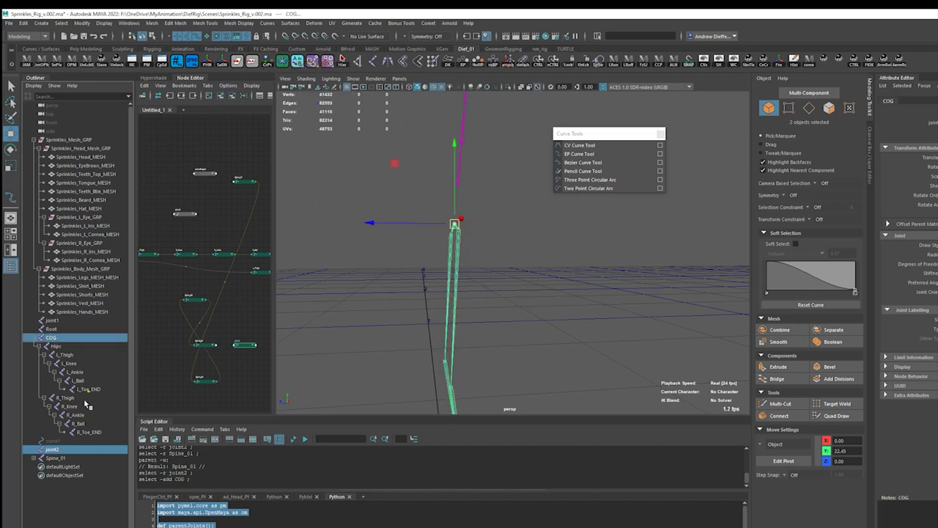
{"action": "left_click", "coordinate": [57, 458]}
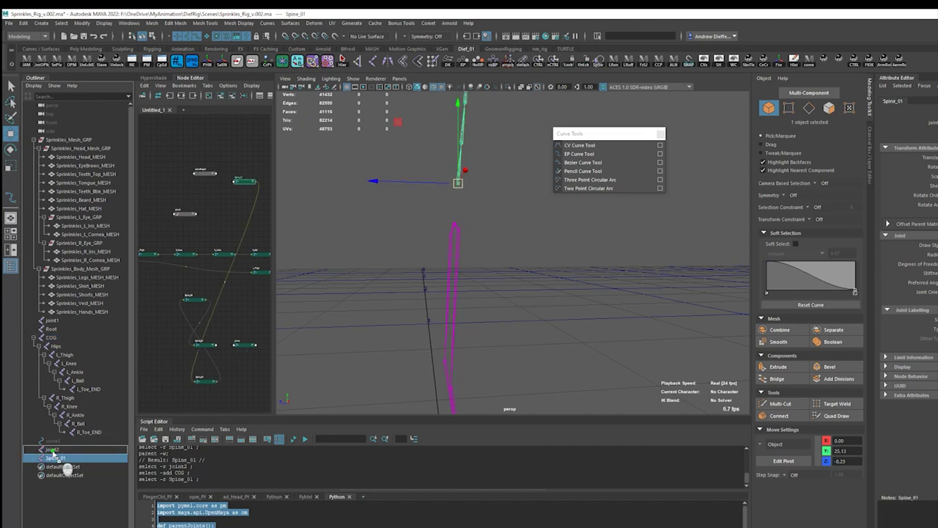
{"action": "left_click_drag", "start_coordinate": [54, 455], "coordinate": [46, 450]}
Step: Select joint2 down through Spine_04 and launch renamerUI
{"action": "left_click", "coordinate": [41, 457]}
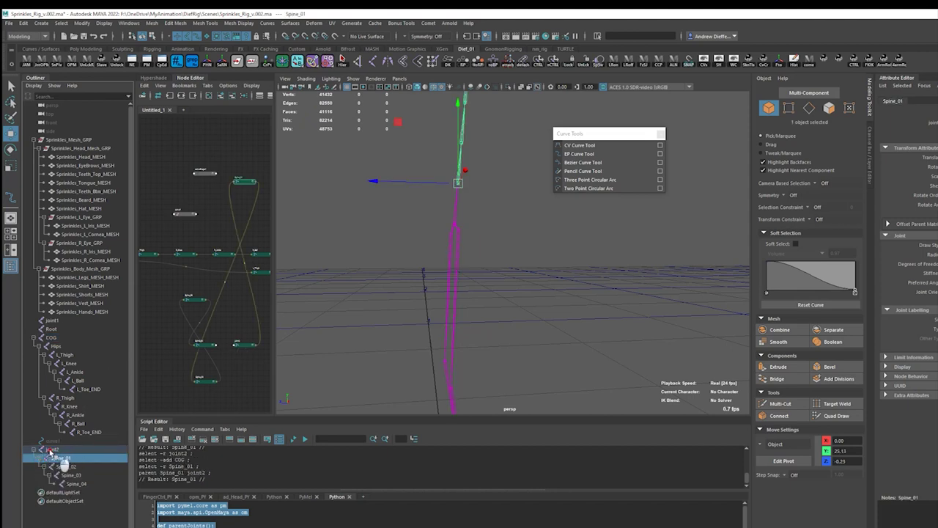
{"action": "left_click", "coordinate": [53, 448]}
{"action": "left_click", "coordinate": [77, 484], "text": "shift"}
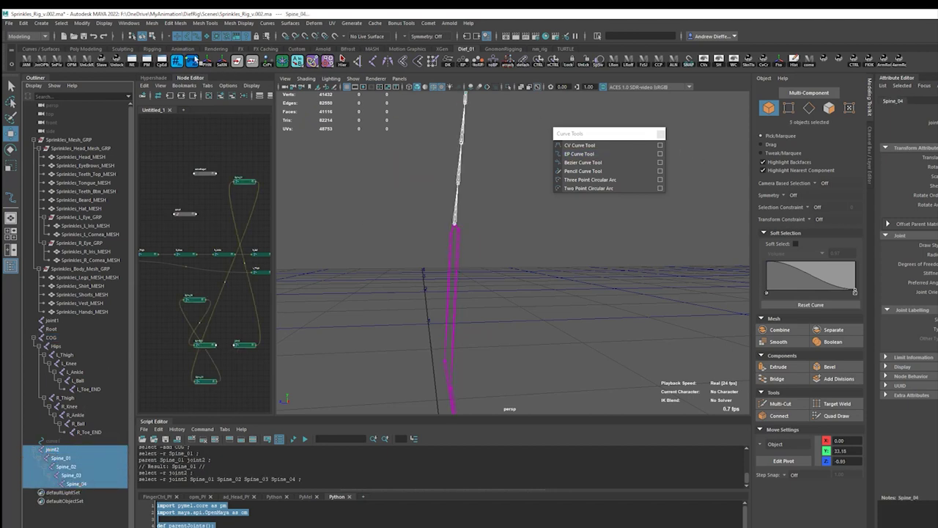
{"action": "left_click", "coordinate": [182, 65]}
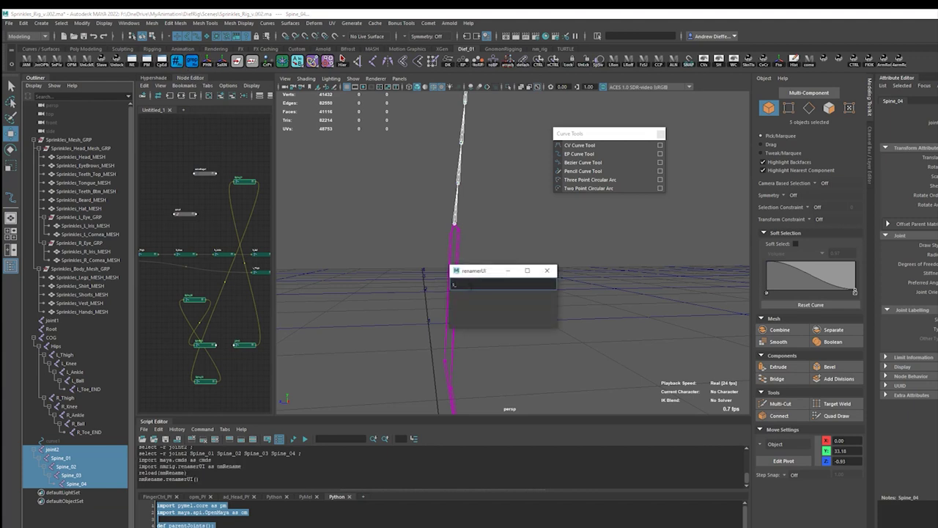
Step: Rename the five joints Spine_01 through Spine_05, replacing the s_ names
{"action": "key", "text": "Return"}
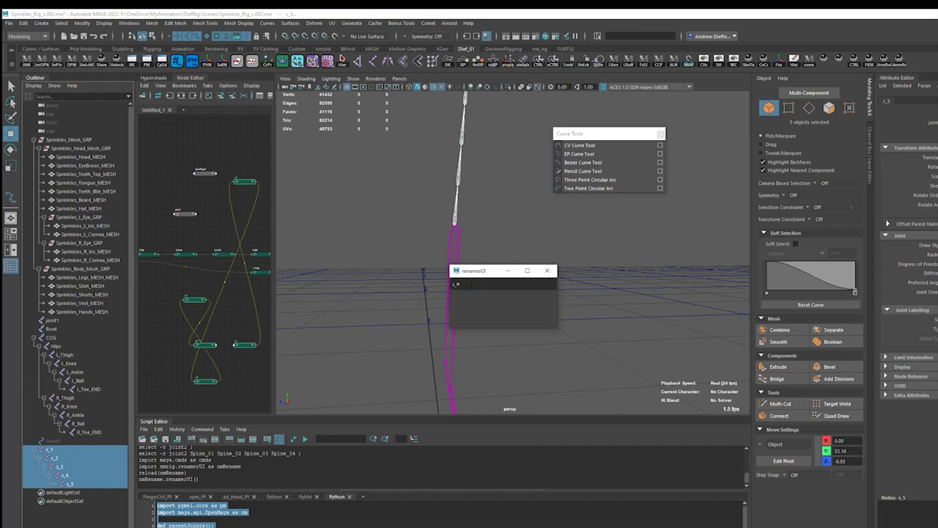
{"action": "double_click", "coordinate": [456, 284]}
{"action": "key", "text": "Return"}
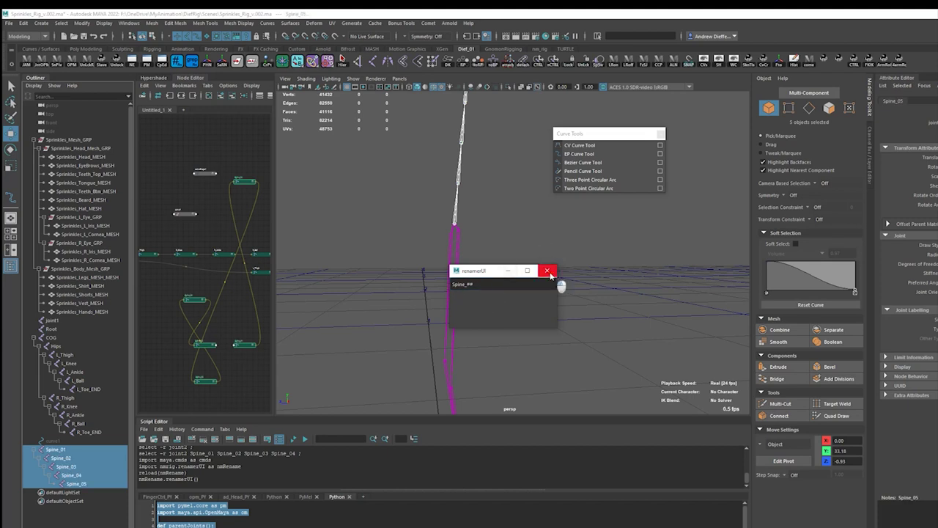
{"action": "left_click", "coordinate": [548, 271]}
Step: Parent Spine_01 under COG in the Outliner
{"action": "left_click_drag", "start_coordinate": [490, 213], "coordinate": [481, 346], "text": "alt"}
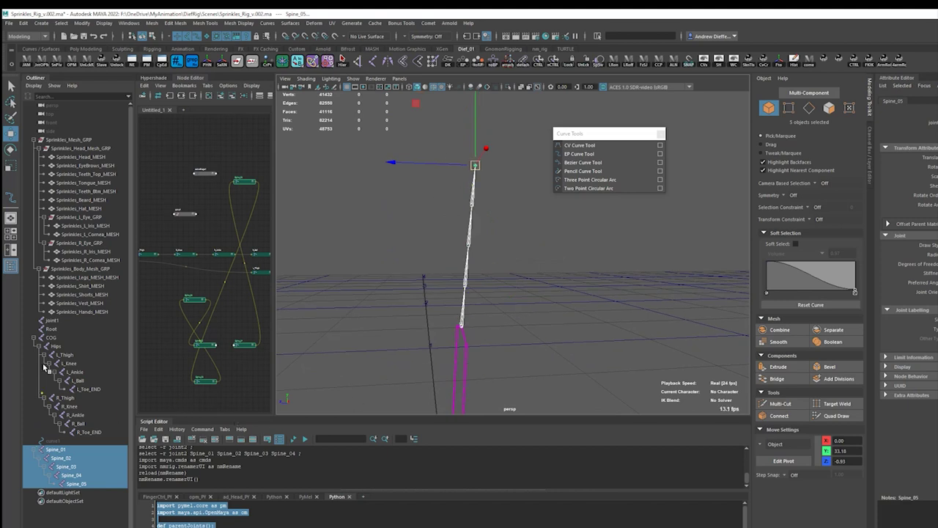
{"action": "mouse_move", "coordinate": [49, 449]}
{"action": "left_mouse_down"}
{"action": "mouse_move", "coordinate": [78, 405]}
{"action": "mouse_move", "coordinate": [51, 337]}
{"action": "left_mouse_up"}
{"action": "left_click", "coordinate": [51, 337]}
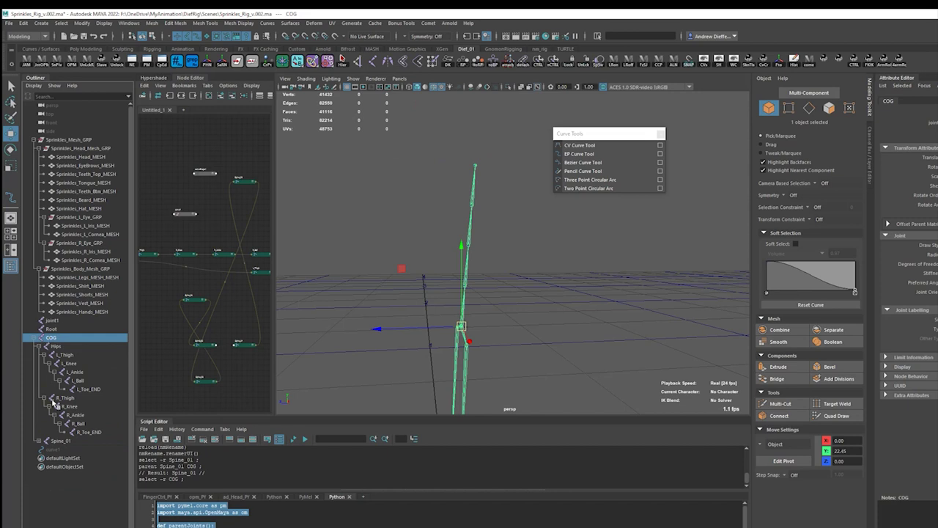
Step: Orient Spine_01's chain X-primary with Orient Joint to World unchecked
{"action": "left_click", "coordinate": [40, 441]}
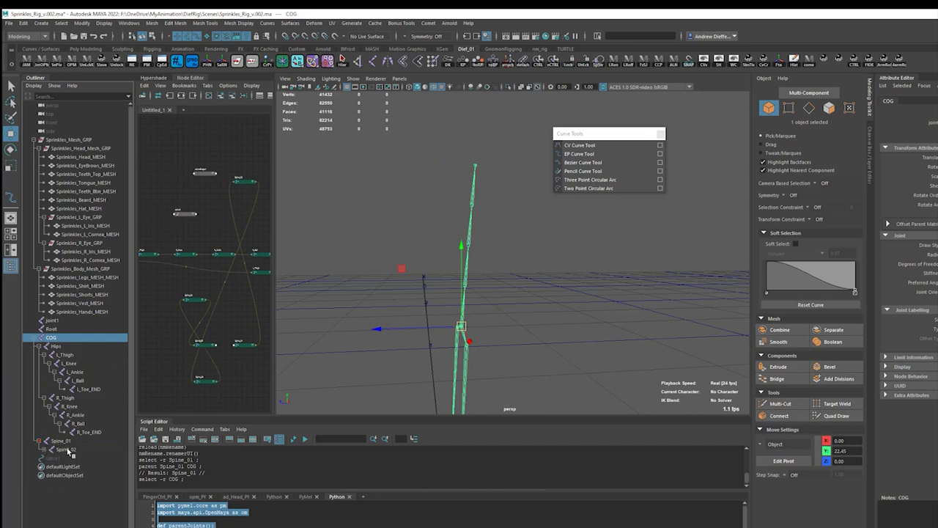
{"action": "left_click", "coordinate": [61, 441]}
{"action": "key", "text": "space"}
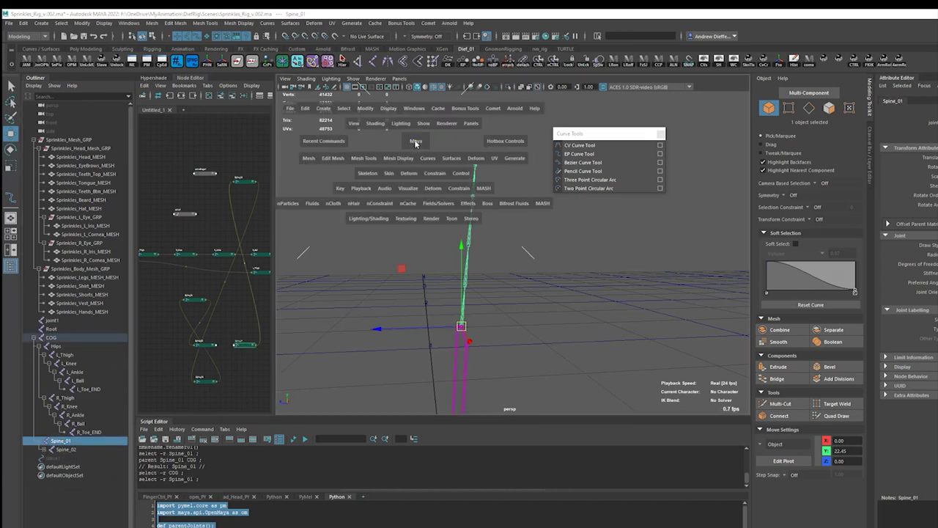
{"action": "left_click", "coordinate": [368, 173]}
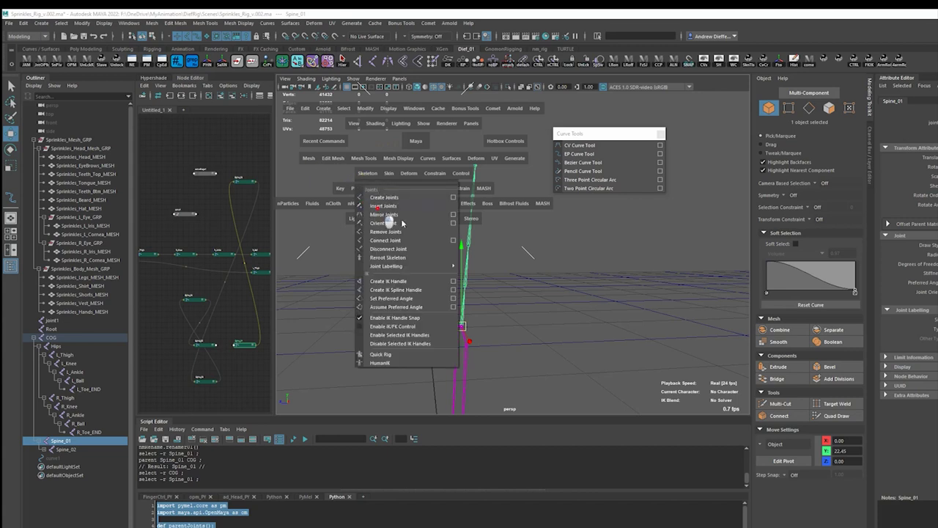
{"action": "left_click", "coordinate": [457, 224]}
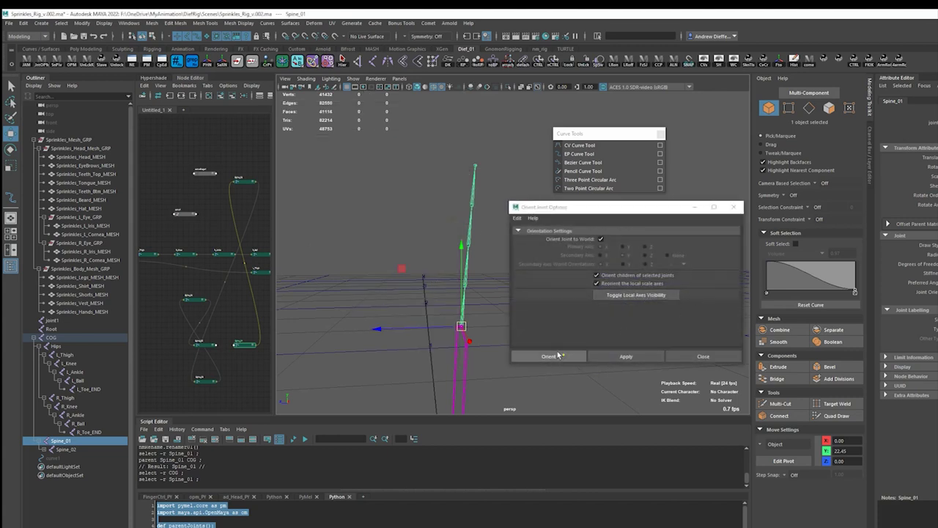
{"action": "left_click", "coordinate": [601, 239]}
{"action": "left_click", "coordinate": [624, 356]}
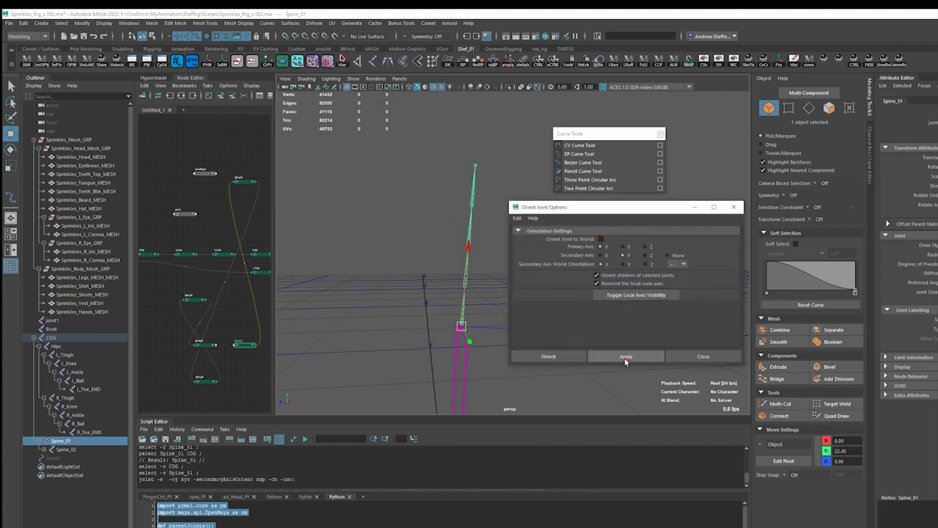
Step: Test-rotate Spine_01 to check the new orientation, then undo the rotation
{"action": "left_click_drag", "start_coordinate": [363, 303], "coordinate": [410, 285], "text": "alt"}
{"action": "key", "text": "e"}
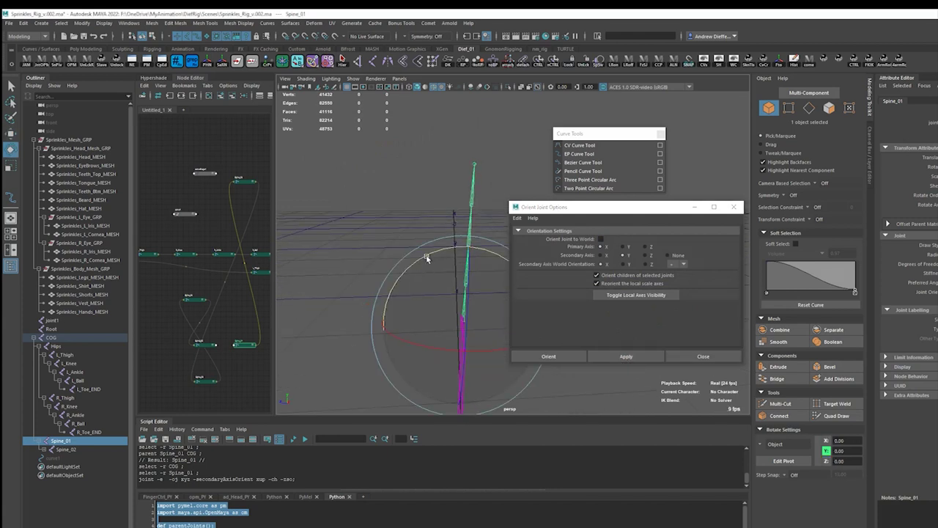
{"action": "left_click", "coordinate": [873, 143]}
{"action": "left_click_drag", "start_coordinate": [443, 250], "coordinate": [377, 267]}
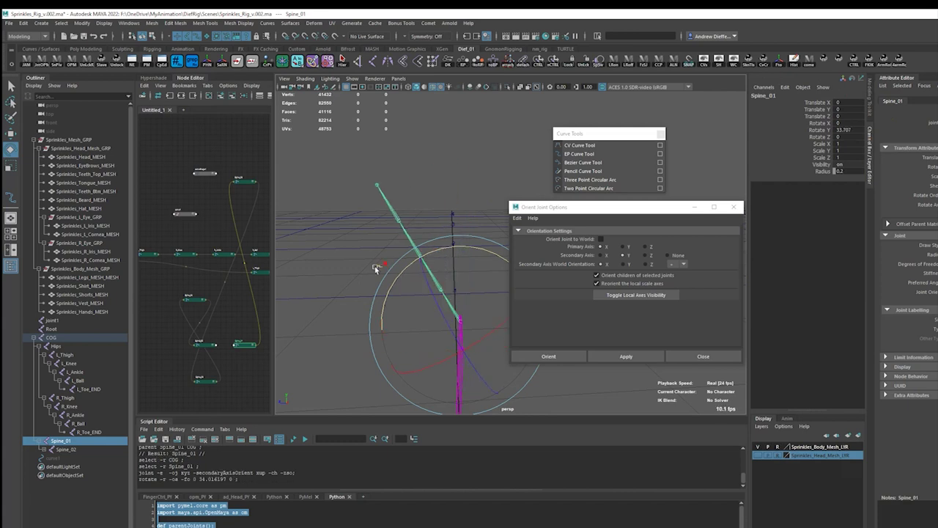
{"action": "key", "text": "ctrl+z"}
{"action": "right_click_drag", "start_coordinate": [324, 300], "coordinate": [344, 272], "text": "alt"}
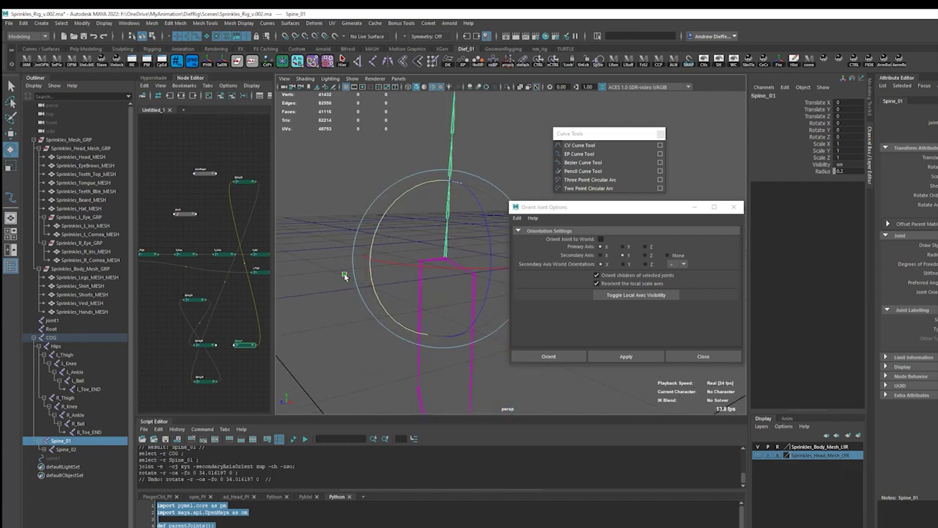
{"action": "key", "text": "w"}
{"action": "mouse_move", "coordinate": [344, 275]}
{"action": "left_mouse_down", "text": "alt"}
{"action": "mouse_move", "coordinate": [368, 290]}
{"action": "mouse_move", "coordinate": [411, 271]}
{"action": "left_mouse_up", "text": "alt"}
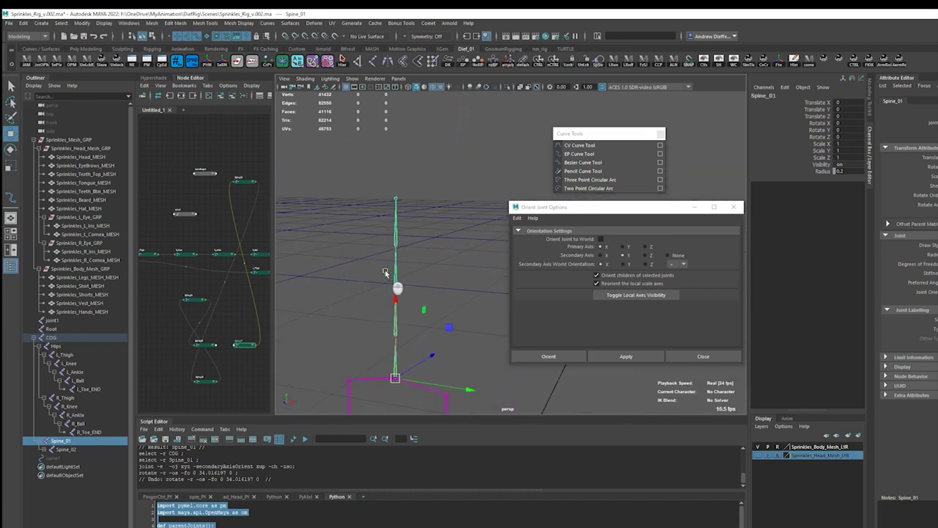
Step: Orient the end joint Spine_05 to the world
{"action": "left_click", "coordinate": [43, 450]}
{"action": "left_click", "coordinate": [66, 449]}
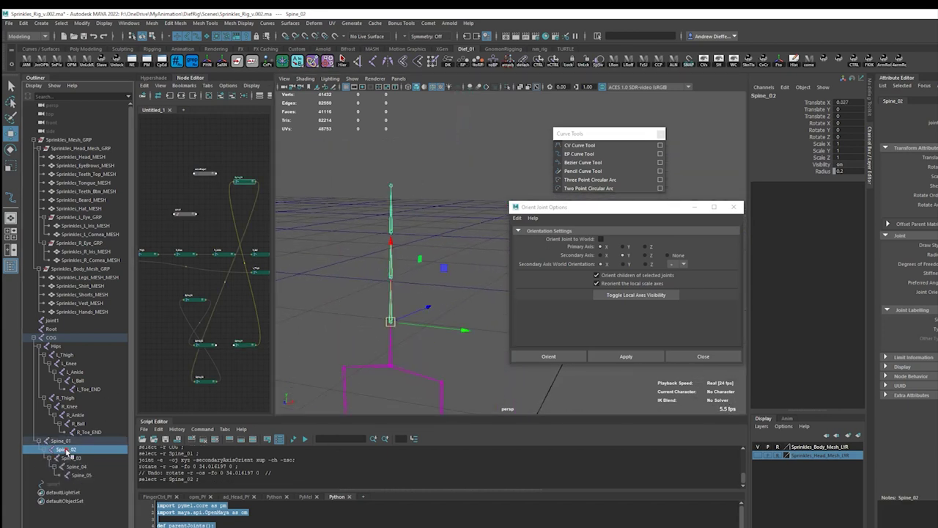
{"action": "left_click_drag", "start_coordinate": [437, 299], "coordinate": [382, 289], "text": "alt"}
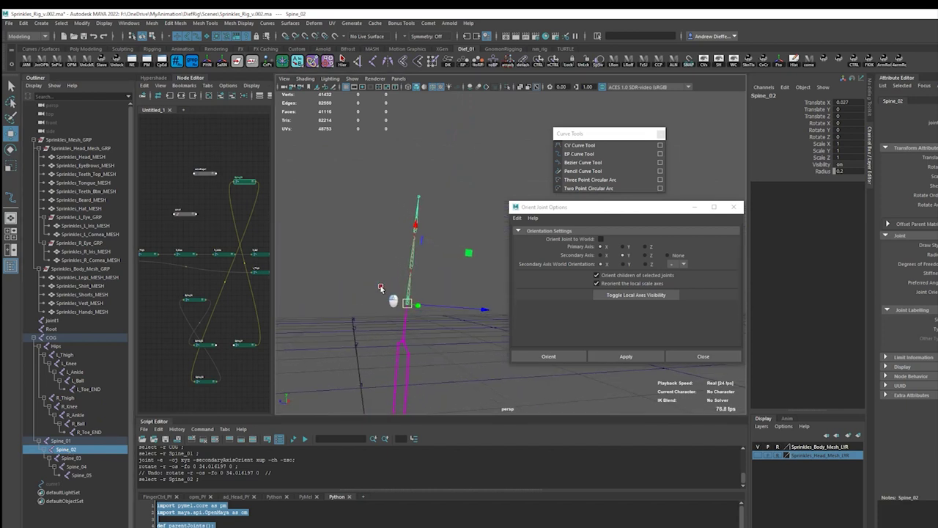
{"action": "left_click", "coordinate": [71, 457]}
{"action": "left_click", "coordinate": [76, 466]}
{"action": "left_click", "coordinate": [82, 475]}
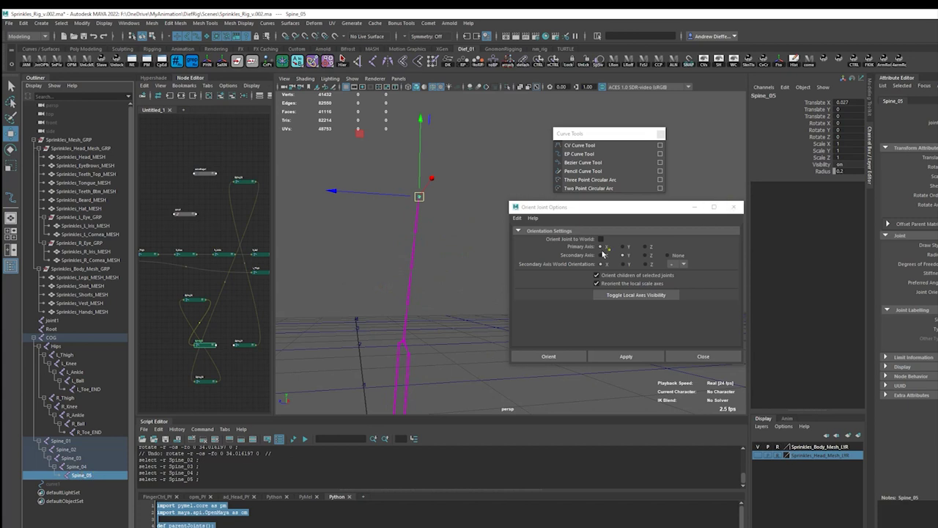
{"action": "left_click", "coordinate": [600, 239]}
{"action": "left_click", "coordinate": [643, 356]}
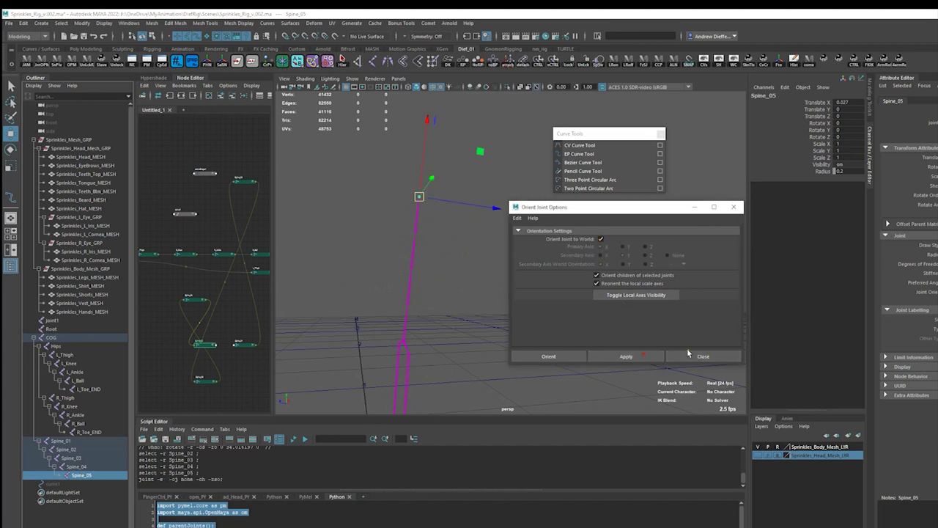
Step: Inspect the axes of Spine_01–Spine_05, then close the Orient Joint and Curve Tools windows
{"action": "left_click", "coordinate": [81, 441]}
{"action": "left_click", "coordinate": [73, 449]}
{"action": "left_click", "coordinate": [75, 458]}
{"action": "left_click", "coordinate": [76, 466]}
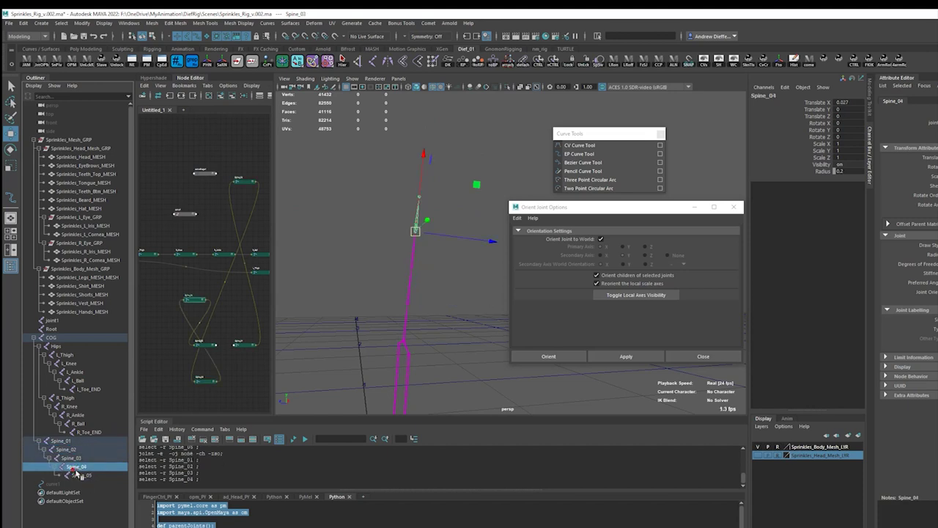
{"action": "left_click", "coordinate": [84, 475]}
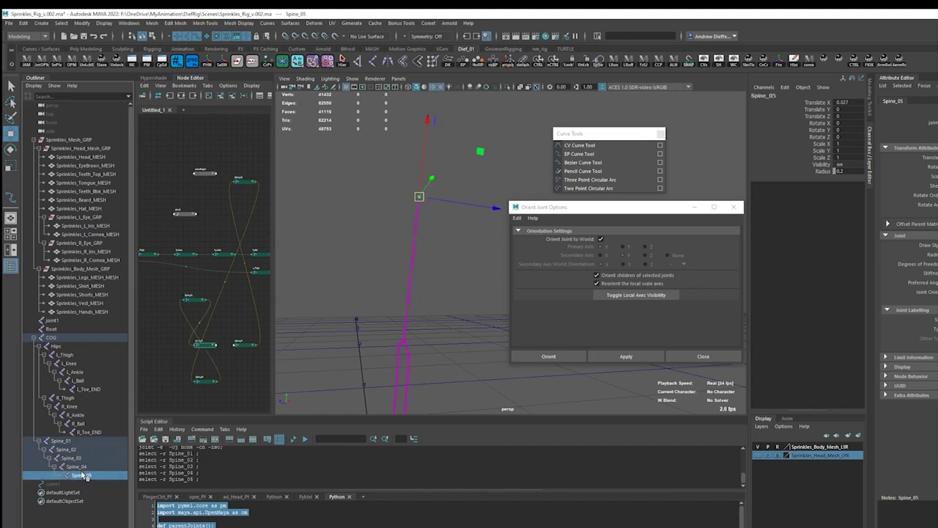
{"action": "left_click", "coordinate": [55, 442]}
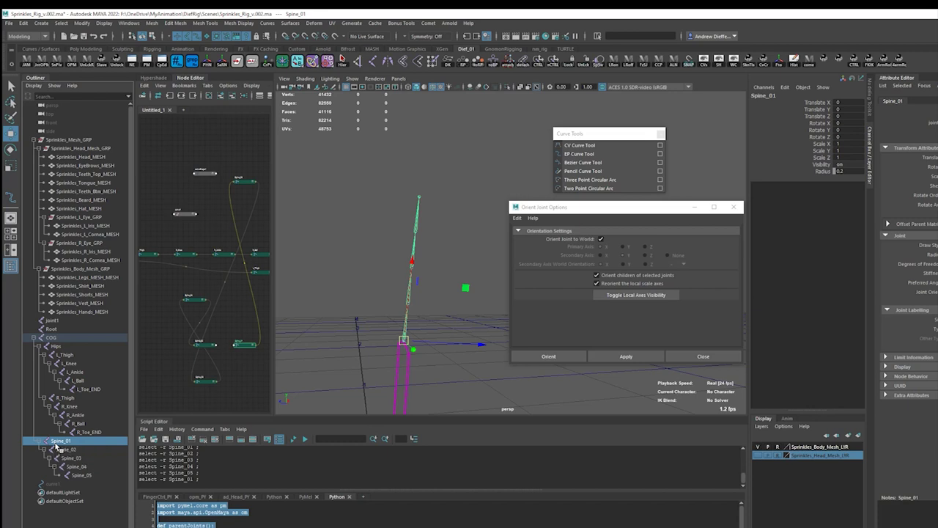
{"action": "left_click", "coordinate": [704, 357]}
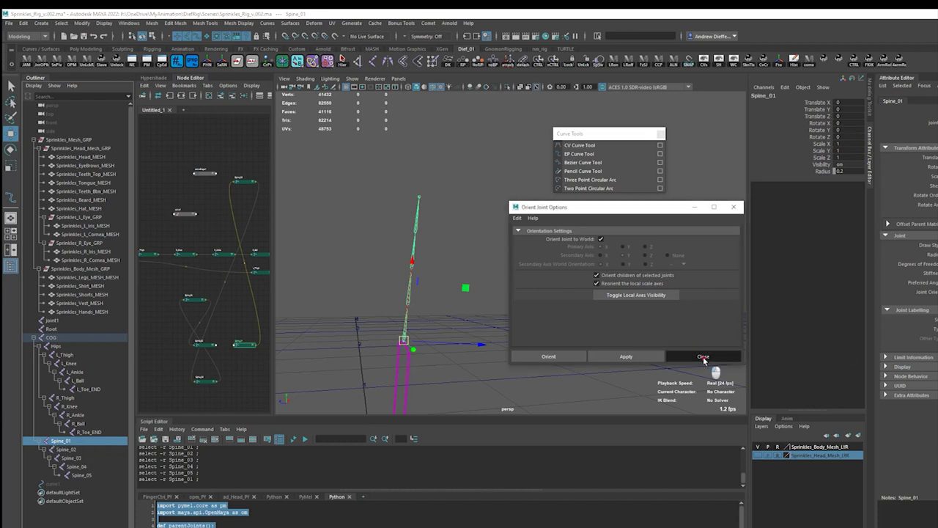
{"action": "left_click", "coordinate": [661, 134]}
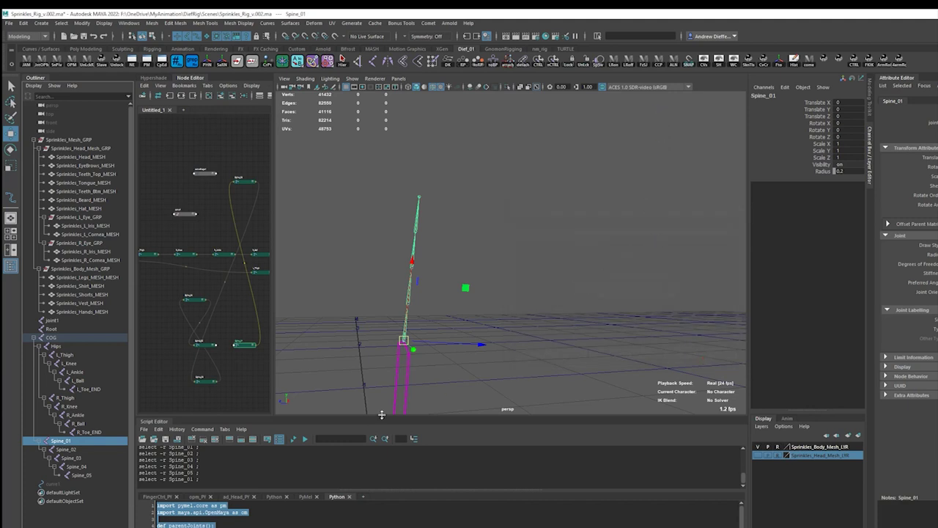
Step: Click through Spine_01 and Spine_02 in the Outliner, ending with Spine_03 selected
{"action": "left_click", "coordinate": [63, 441]}
{"action": "left_click", "coordinate": [63, 449]}
{"action": "left_click", "coordinate": [63, 442]}
{"action": "left_click", "coordinate": [64, 449]}
{"action": "middle_click_drag", "start_coordinate": [70, 451], "coordinate": [76, 459]}
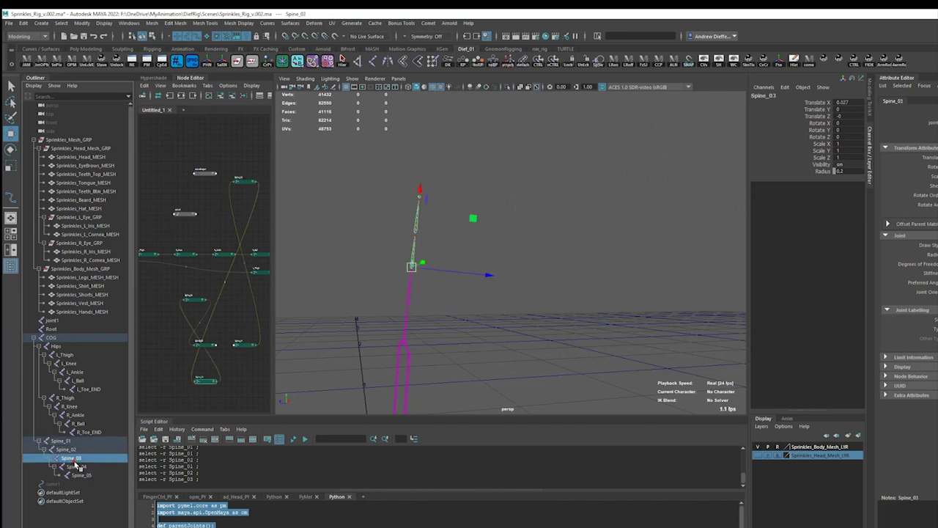
{"action": "left_click", "coordinate": [63, 442]}
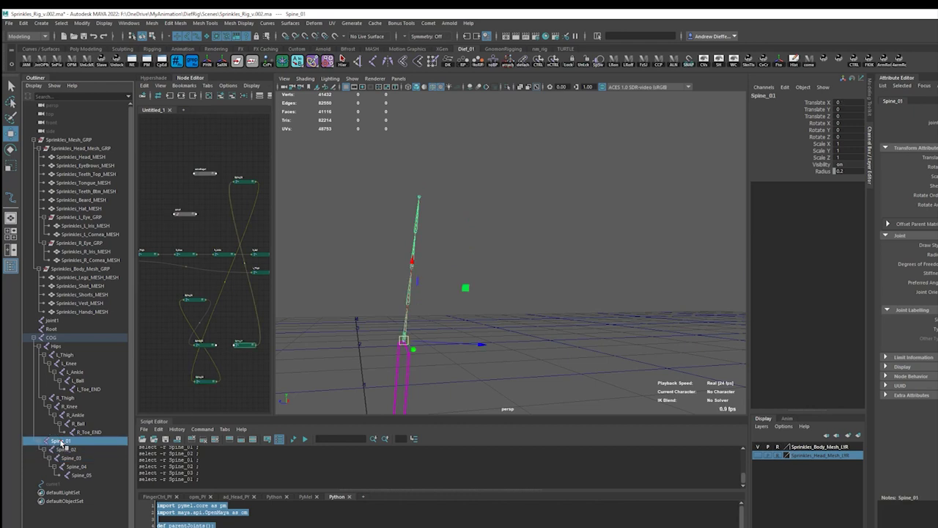
{"action": "left_click", "coordinate": [68, 456]}
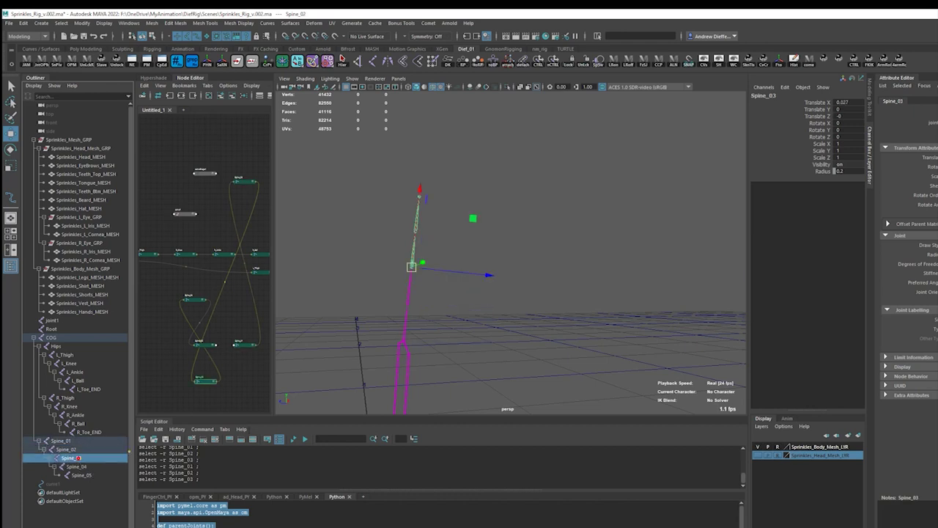
Step: Zoom in and view the character's torso from the front view
{"action": "scroll", "coordinate": [513, 290], "scroll_direction": "up", "scroll_amount": 5}
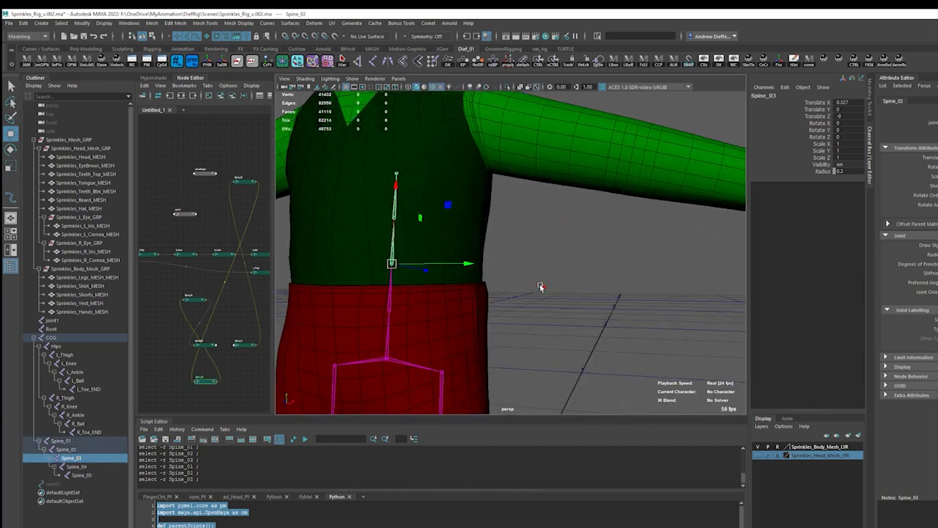
{"action": "key", "text": "space"}
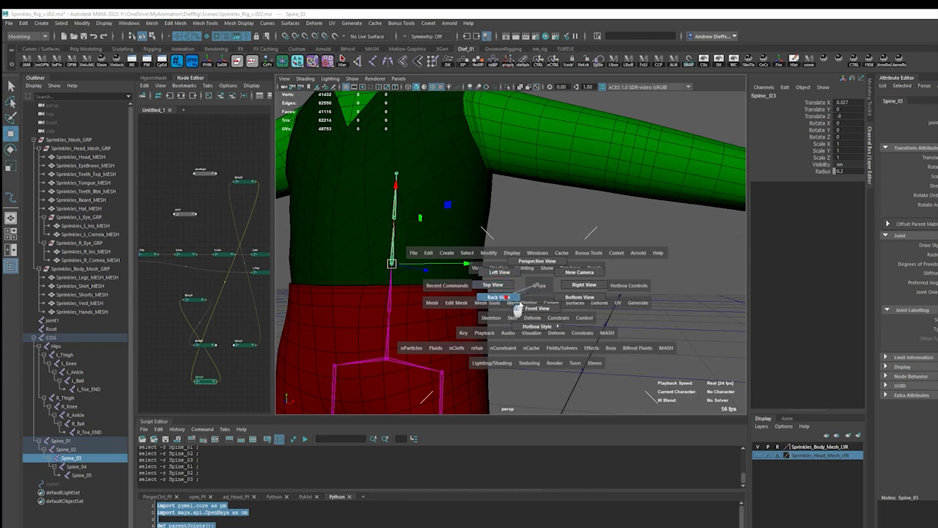
{"action": "left_click_drag", "start_coordinate": [539, 287], "coordinate": [522, 311]}
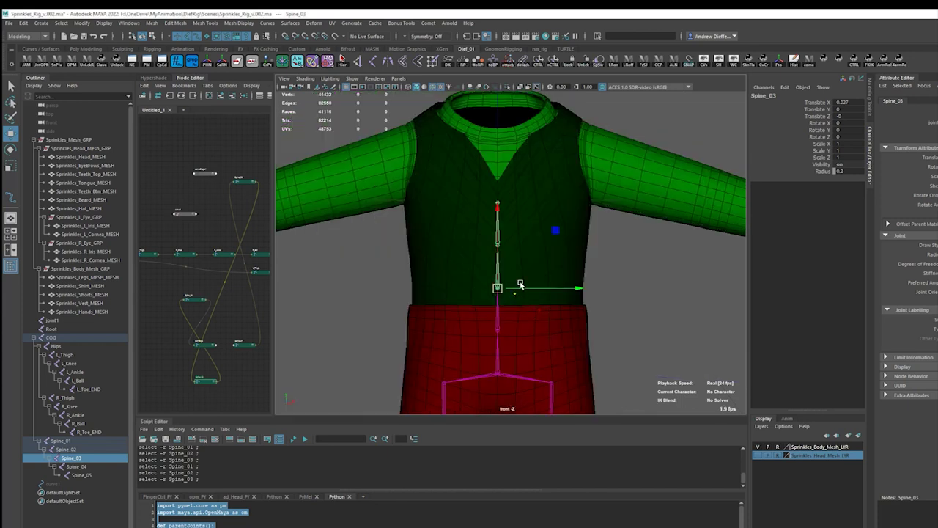
{"action": "left_click", "coordinate": [53, 320]}
{"action": "scroll", "coordinate": [383, 335], "scroll_direction": "down", "scroll_amount": 2}
{"action": "scroll", "coordinate": [480, 362], "scroll_direction": "down", "scroll_amount": 2}
{"action": "scroll", "coordinate": [474, 351], "scroll_direction": "down", "scroll_amount": 2}
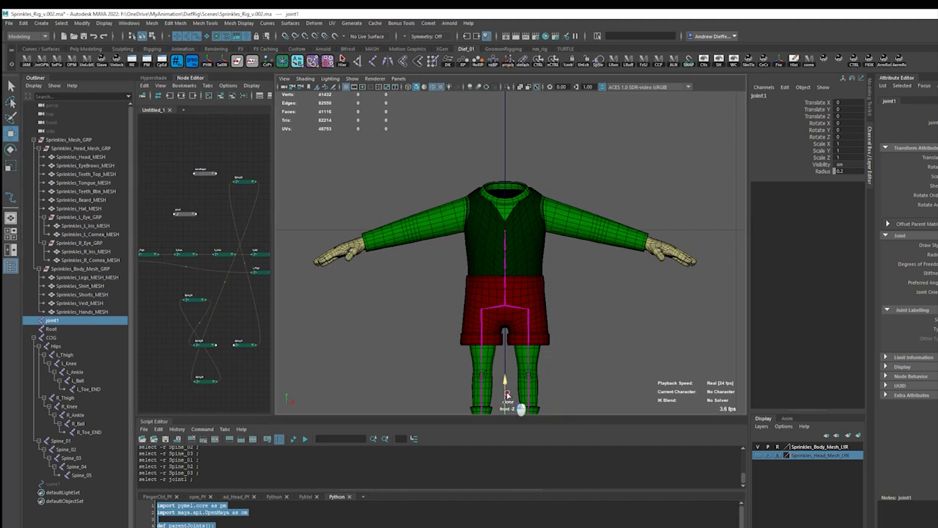
Step: Position joints at the chest, near the neck and at the shoulder
{"action": "left_click_drag", "start_coordinate": [510, 400], "coordinate": [522, 224]}
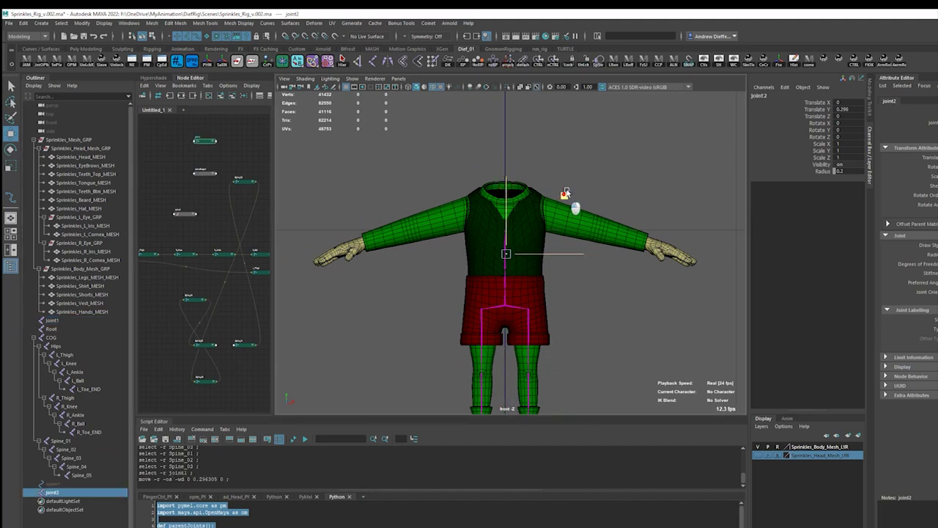
{"action": "middle_click_drag", "start_coordinate": [565, 198], "coordinate": [567, 161]}
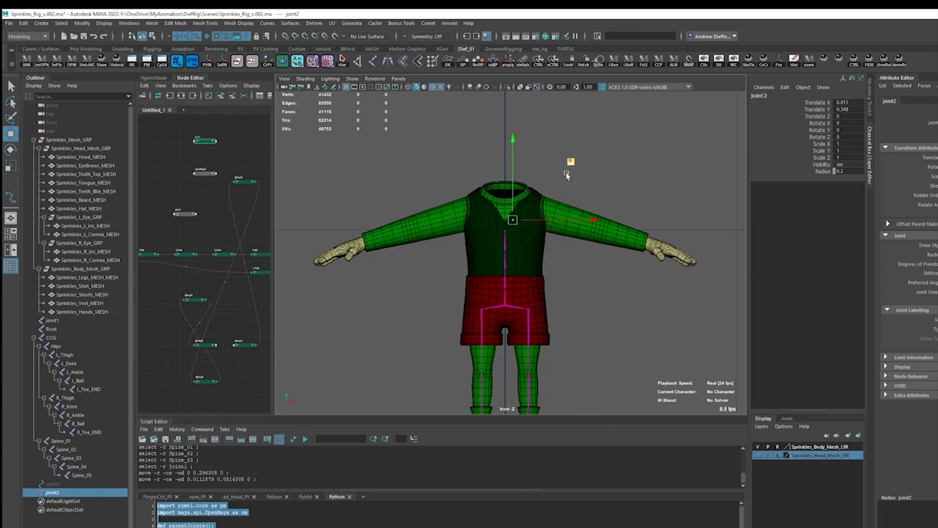
{"action": "scroll", "coordinate": [561, 179], "scroll_direction": "up", "scroll_amount": 3}
{"action": "scroll", "coordinate": [539, 229], "scroll_direction": "up", "scroll_amount": 3}
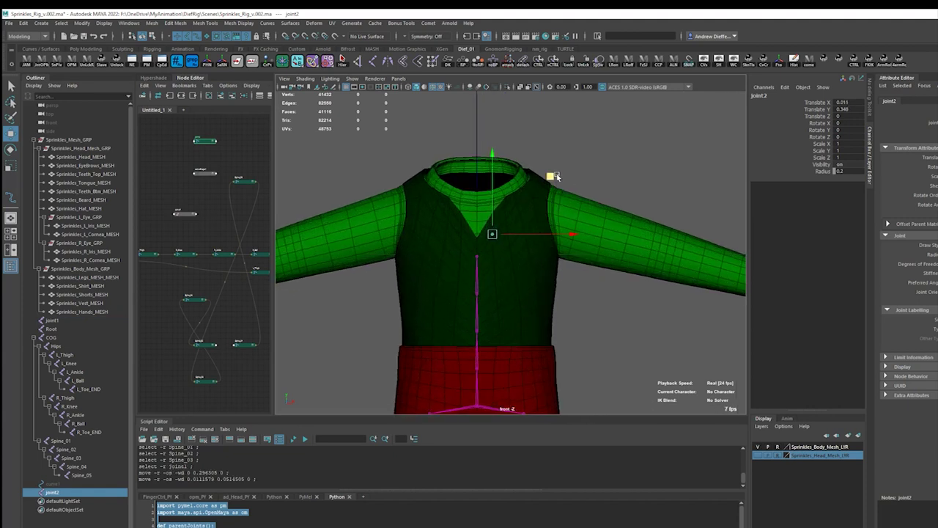
{"action": "middle_click_drag", "start_coordinate": [551, 178], "coordinate": [555, 184]}
{"action": "mouse_move", "coordinate": [604, 148]}
{"action": "middle_mouse_down"}
{"action": "mouse_move", "coordinate": [605, 157]}
{"action": "mouse_move", "coordinate": [495, 137]}
{"action": "mouse_move", "coordinate": [612, 176]}
{"action": "middle_mouse_up"}
Step: Duplicate joints down the sleeve to the elbow and wrist, then deselect
{"action": "key", "text": "ctrl+d"}
{"action": "key", "text": "ctrl+d"}
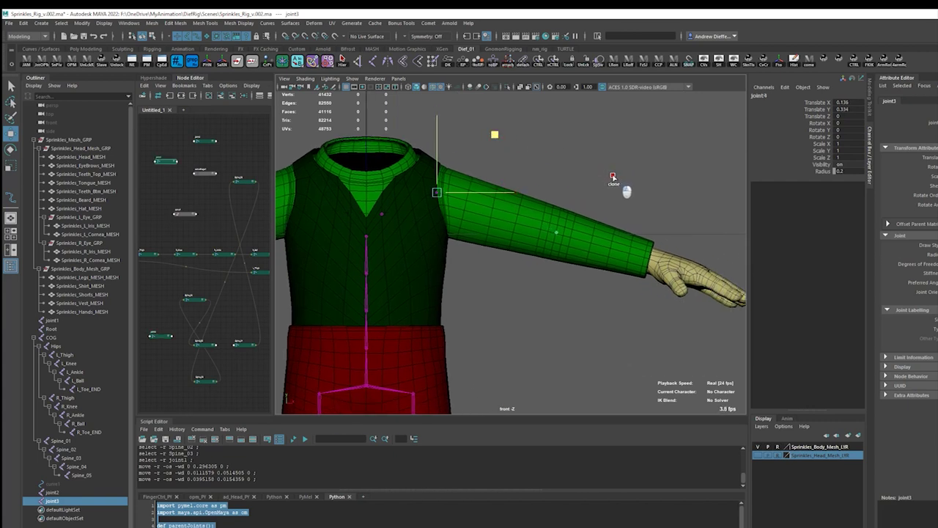
{"action": "key", "text": "ctrl+d"}
{"action": "middle_click_drag", "start_coordinate": [612, 177], "coordinate": [704, 204]}
{"action": "key", "text": "ctrl+d"}
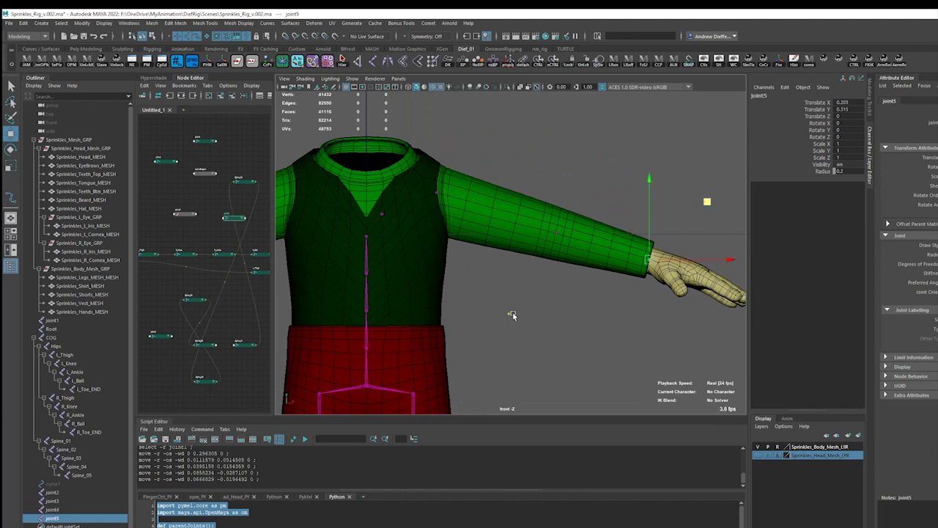
{"action": "left_click", "coordinate": [556, 301]}
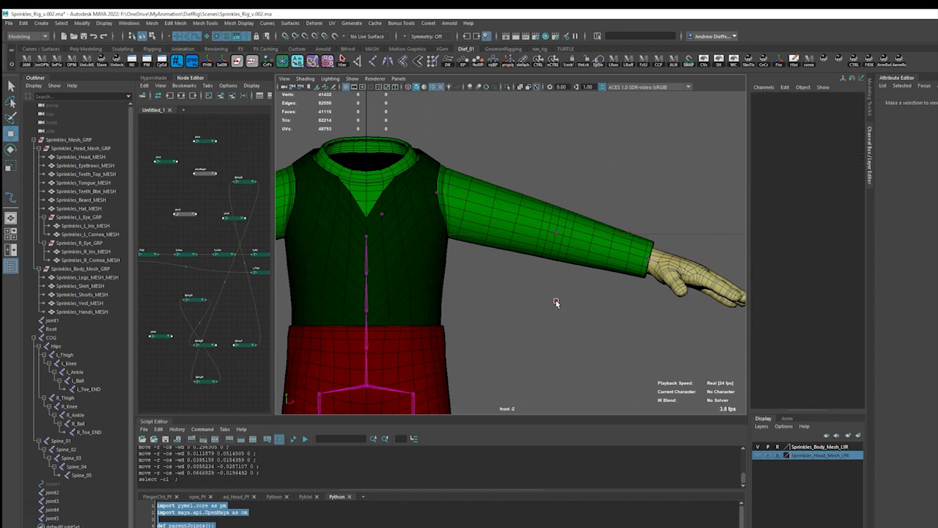
Step: Switch to the top view and frame the arm and hand
{"action": "key", "text": "space"}
{"action": "left_click_drag", "start_coordinate": [556, 302], "coordinate": [513, 300]}
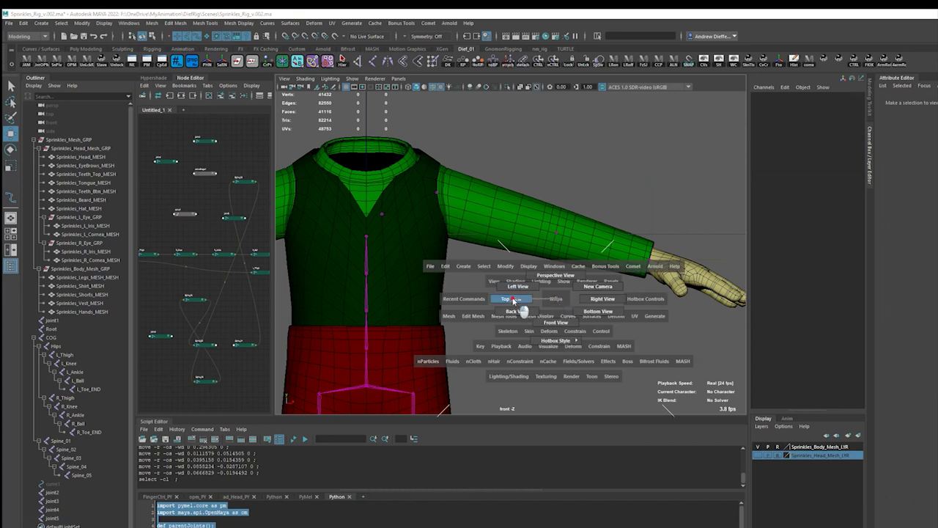
{"action": "scroll", "coordinate": [520, 278], "scroll_direction": "up", "scroll_amount": 2}
{"action": "scroll", "coordinate": [540, 259], "scroll_direction": "up", "scroll_amount": 3}
{"action": "scroll", "coordinate": [528, 266], "scroll_direction": "up", "scroll_amount": 4}
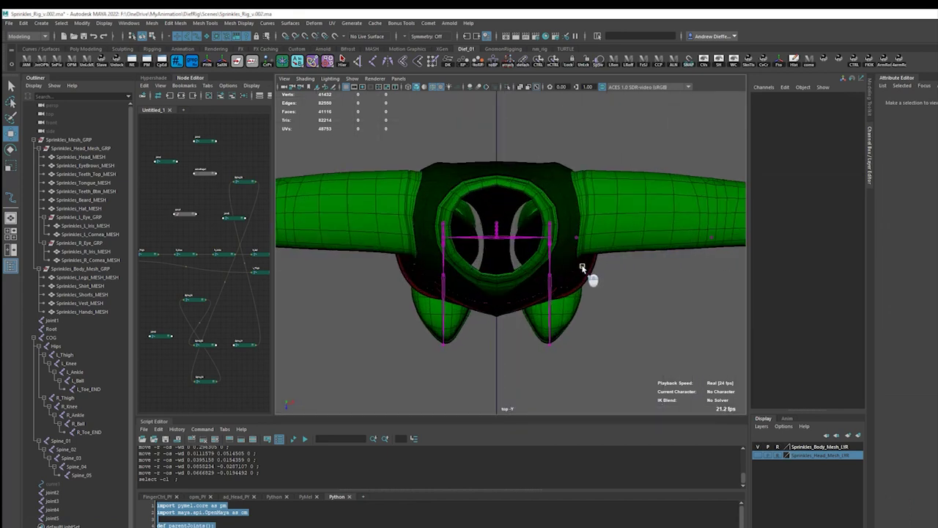
{"action": "middle_click_drag", "start_coordinate": [582, 269], "coordinate": [396, 273], "text": "alt"}
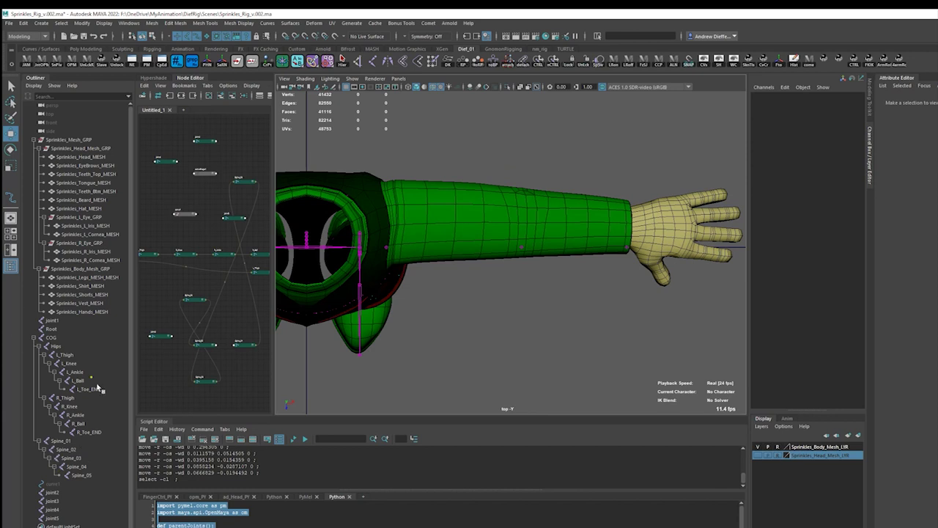
Step: Centre the clavicle joint2 and shoulder joint3 inside the arm
{"action": "left_click", "coordinate": [59, 493]}
{"action": "left_click", "coordinate": [435, 305]}
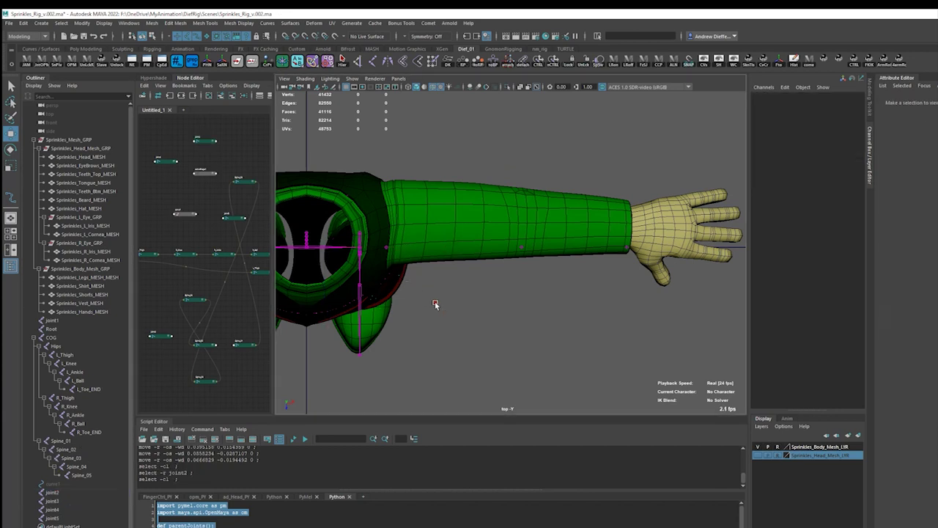
{"action": "left_click", "coordinate": [51, 493]}
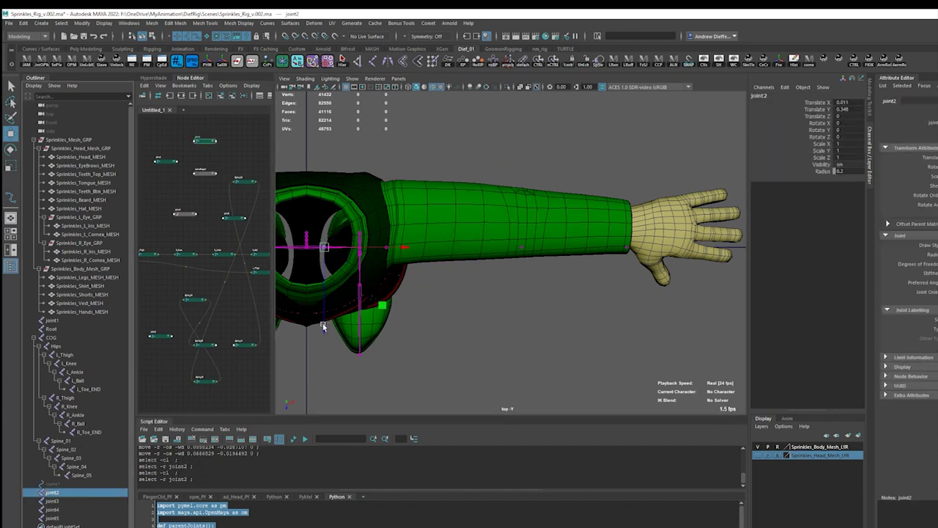
{"action": "key", "text": "w"}
{"action": "middle_click_drag", "start_coordinate": [323, 327], "coordinate": [326, 363]}
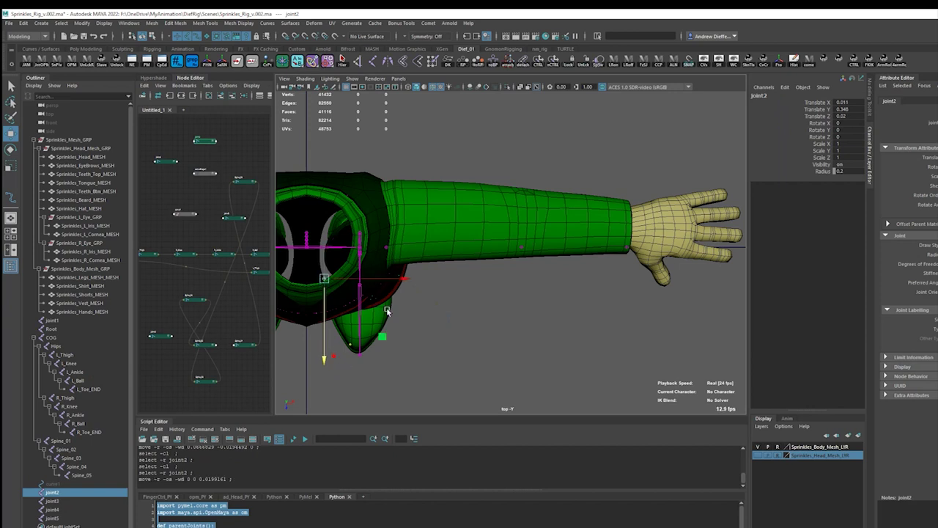
{"action": "left_click", "coordinate": [392, 244]}
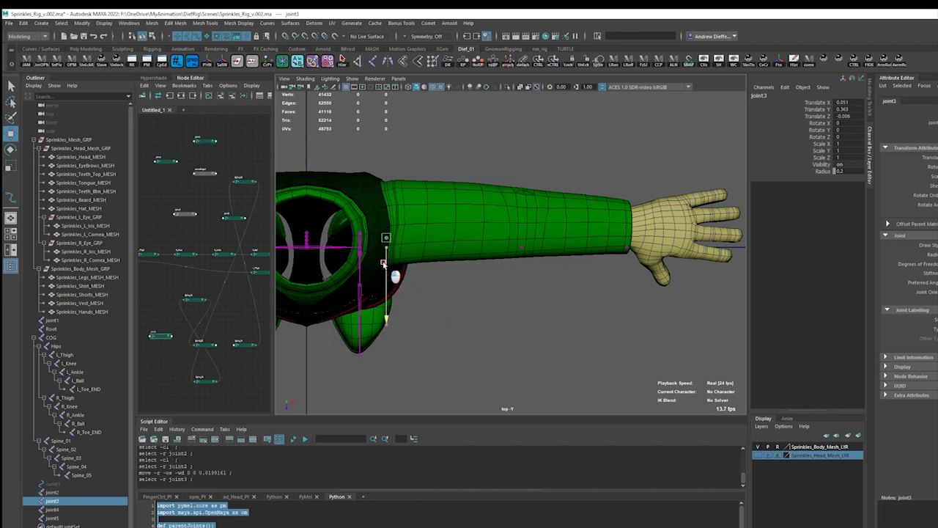
{"action": "middle_click_drag", "start_coordinate": [383, 246], "coordinate": [384, 240]}
Step: Refine joint3, then centre the elbow joint4 and wrist joint5 in the sleeve
{"action": "left_click", "coordinate": [522, 249]}
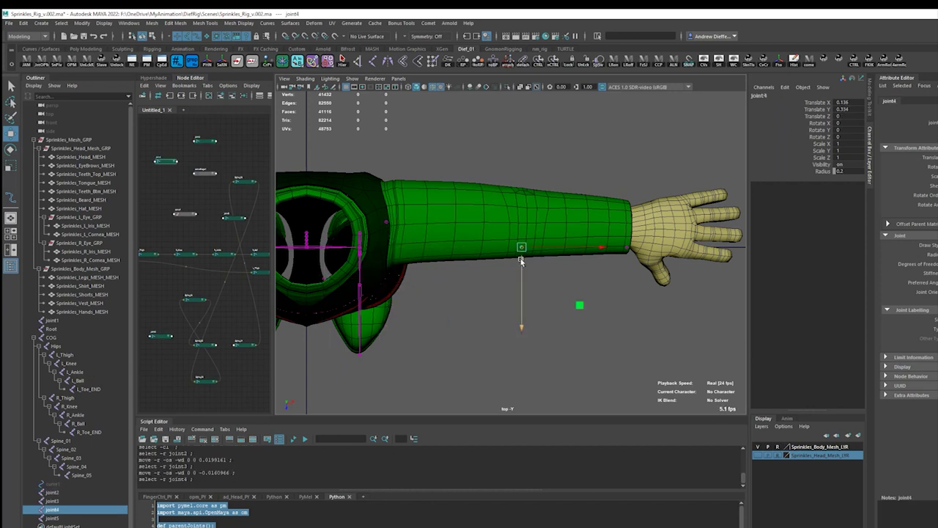
{"action": "middle_click_drag", "start_coordinate": [521, 249], "coordinate": [524, 229]}
{"action": "left_click", "coordinate": [384, 225]}
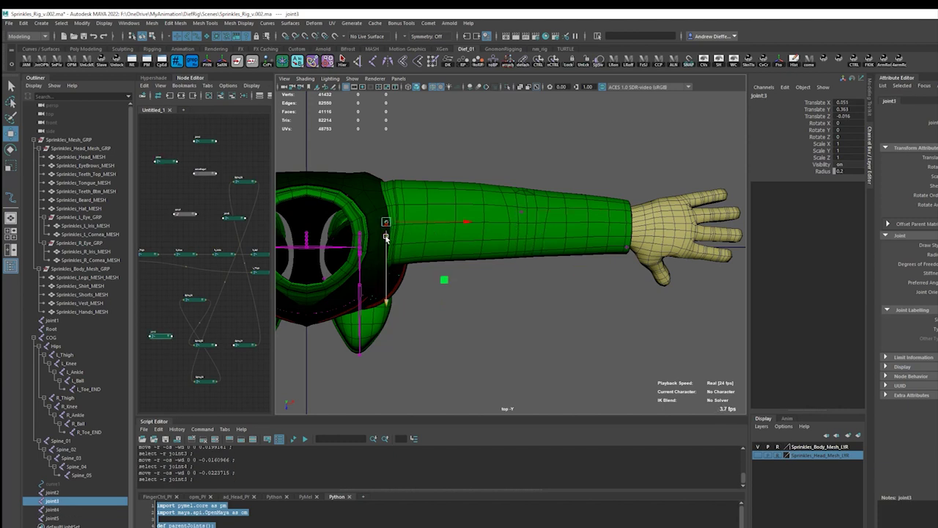
{"action": "middle_click_drag", "start_coordinate": [395, 250], "coordinate": [393, 244]}
{"action": "left_click", "coordinate": [520, 212]}
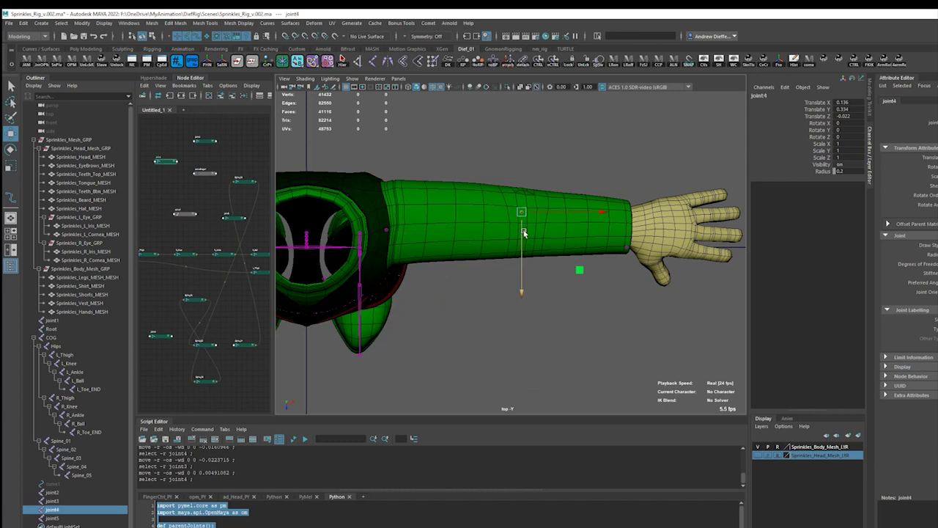
{"action": "middle_click_drag", "start_coordinate": [534, 247], "coordinate": [540, 242]}
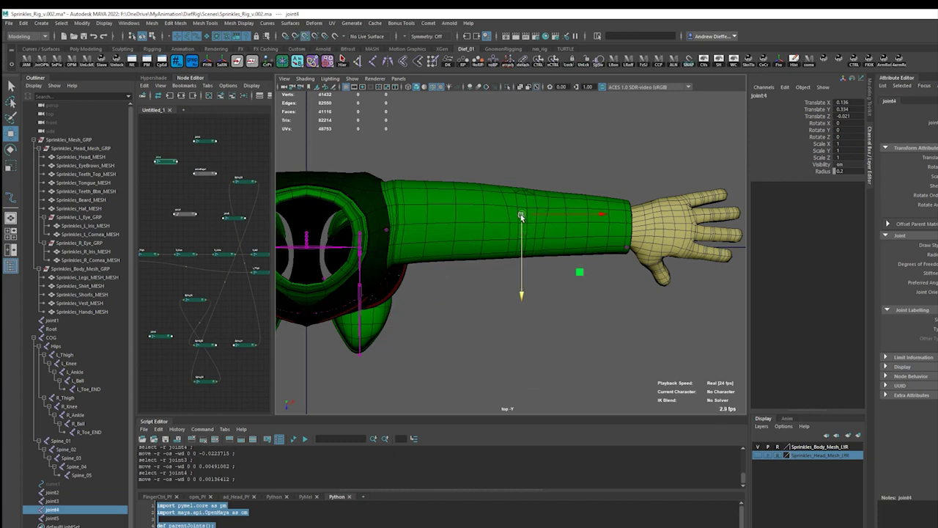
{"action": "mouse_move", "coordinate": [521, 214]}
{"action": "middle_mouse_down"}
{"action": "mouse_move", "coordinate": [522, 183]}
{"action": "mouse_move", "coordinate": [527, 238]}
{"action": "middle_mouse_up"}
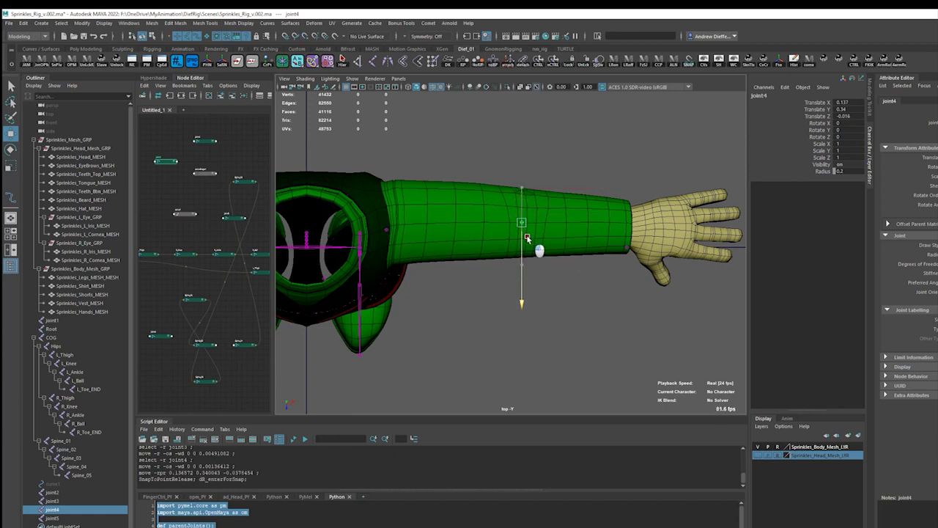
{"action": "left_click", "coordinate": [626, 243]}
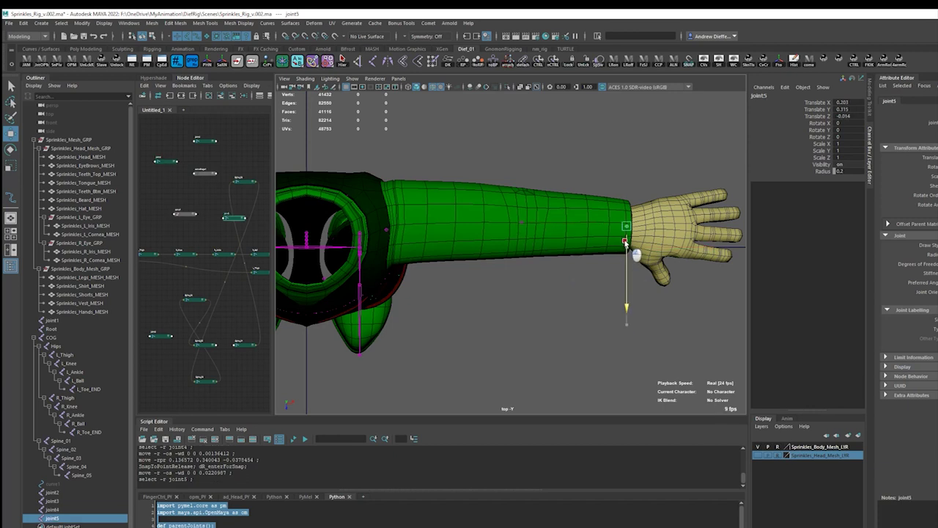
{"action": "middle_click_drag", "start_coordinate": [628, 224], "coordinate": [664, 235]}
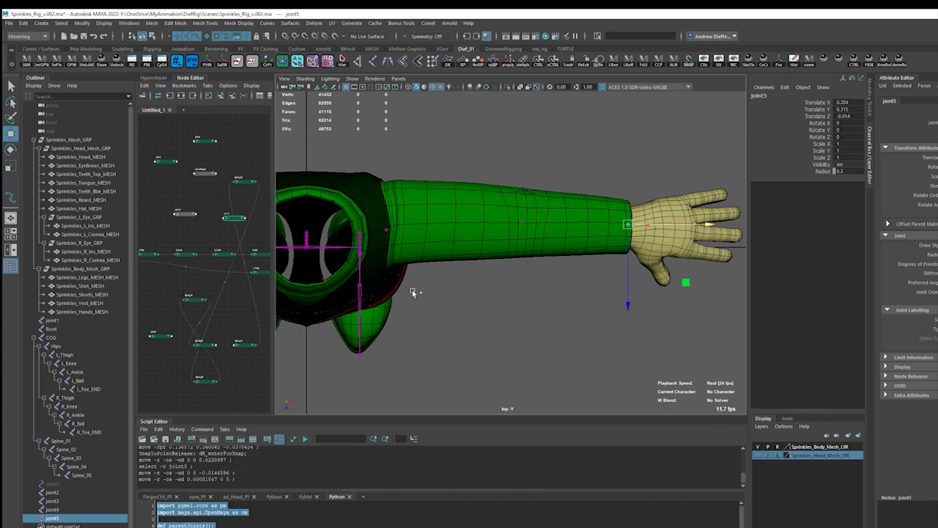
{"action": "left_click", "coordinate": [52, 509], "text": "ctrl"}
Step: Select joint3 and joint2 and run the parentJoints script to chain the arm joints
{"action": "left_click", "coordinate": [52, 501], "text": "ctrl"}
{"action": "left_click", "coordinate": [52, 492], "text": "ctrl"}
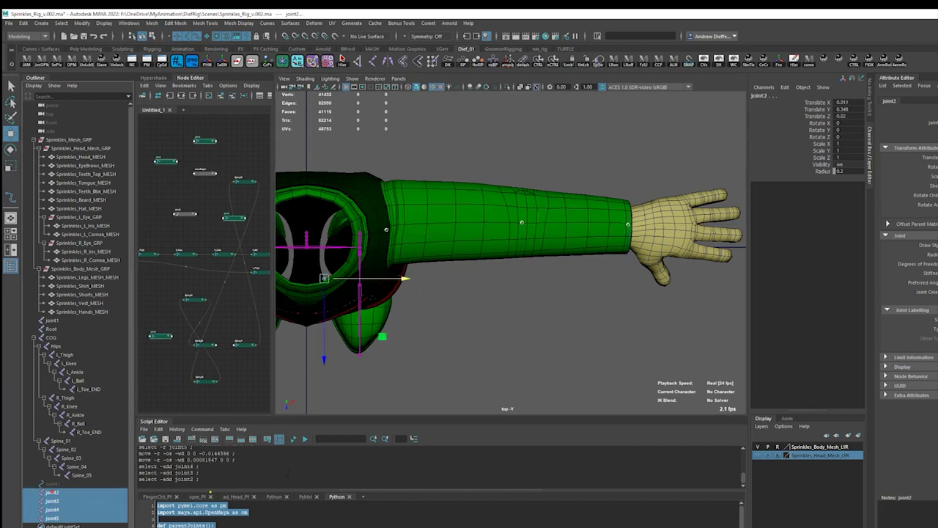
{"action": "left_click", "coordinate": [304, 438]}
{"action": "left_click", "coordinate": [525, 266]}
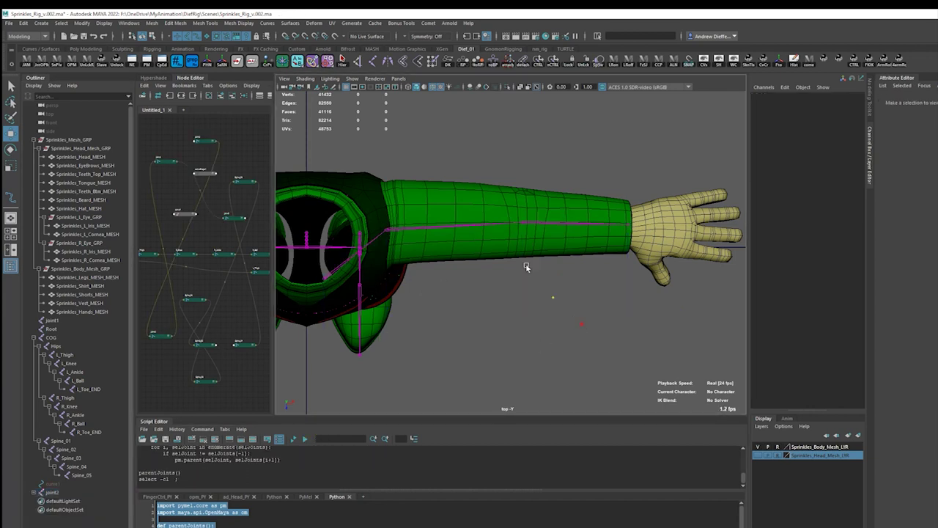
Step: Reorient joint3's chain X-primary, Z-up with Orient Joint to World unchecked
{"action": "left_click", "coordinate": [446, 229]}
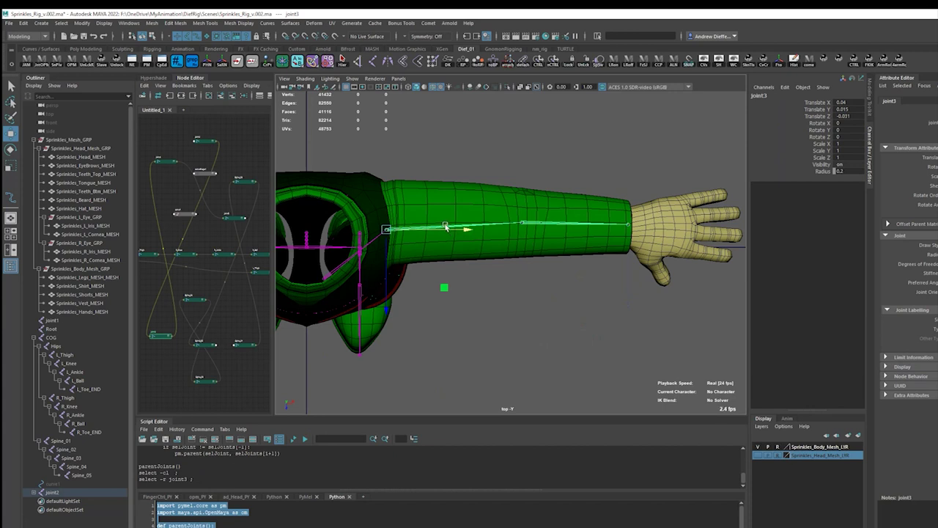
{"action": "key", "text": "space"}
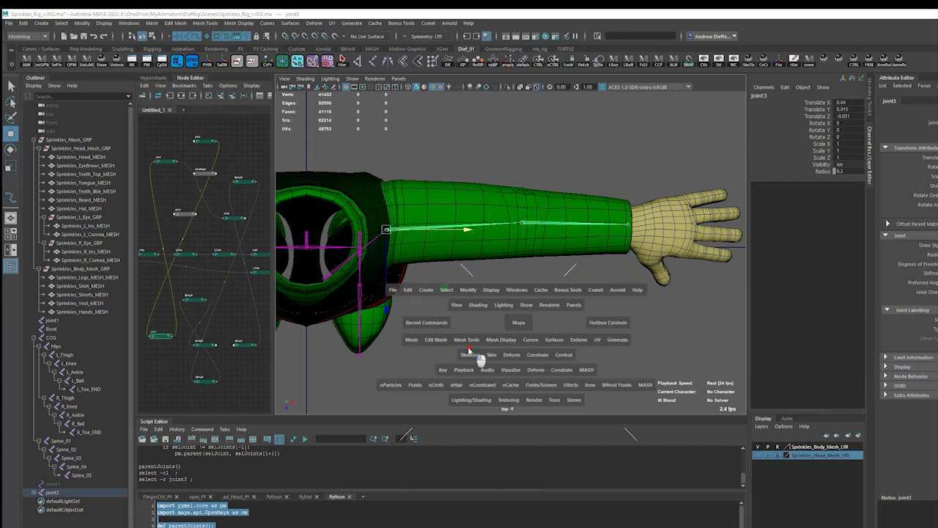
{"action": "left_click", "coordinate": [471, 356]}
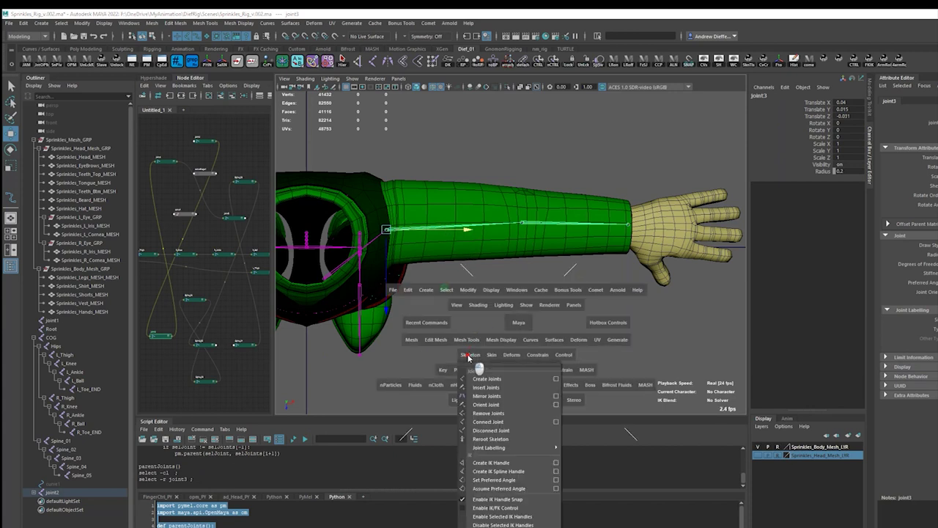
{"action": "left_click", "coordinate": [557, 407]}
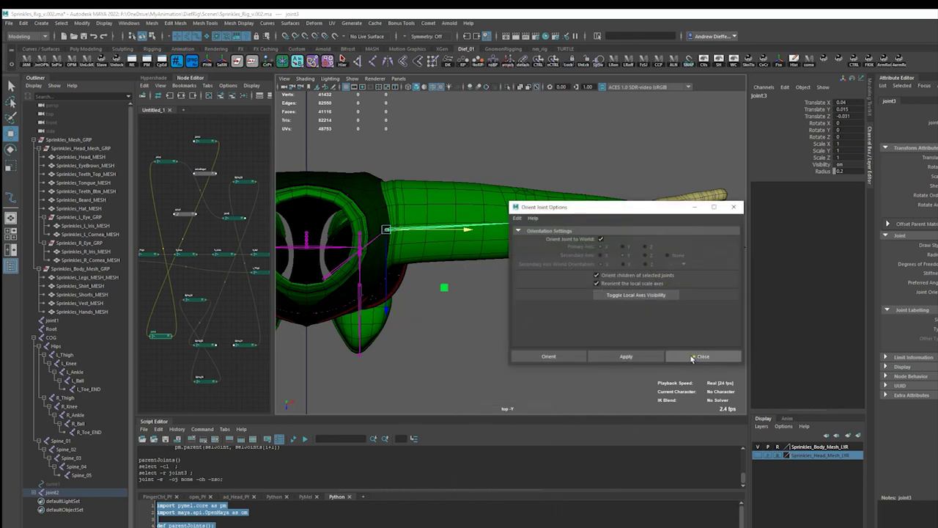
{"action": "left_click", "coordinate": [601, 239]}
{"action": "left_click", "coordinate": [627, 356]}
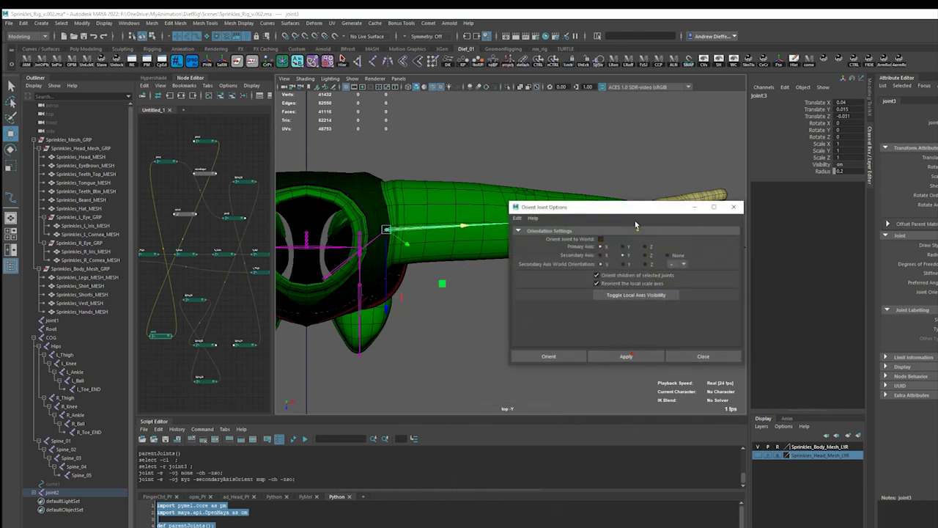
{"action": "left_click_drag", "start_coordinate": [635, 224], "coordinate": [757, 237]}
Step: Test-rotate joint3 in the perspective view, undoing each trial bend
{"action": "key", "text": "e"}
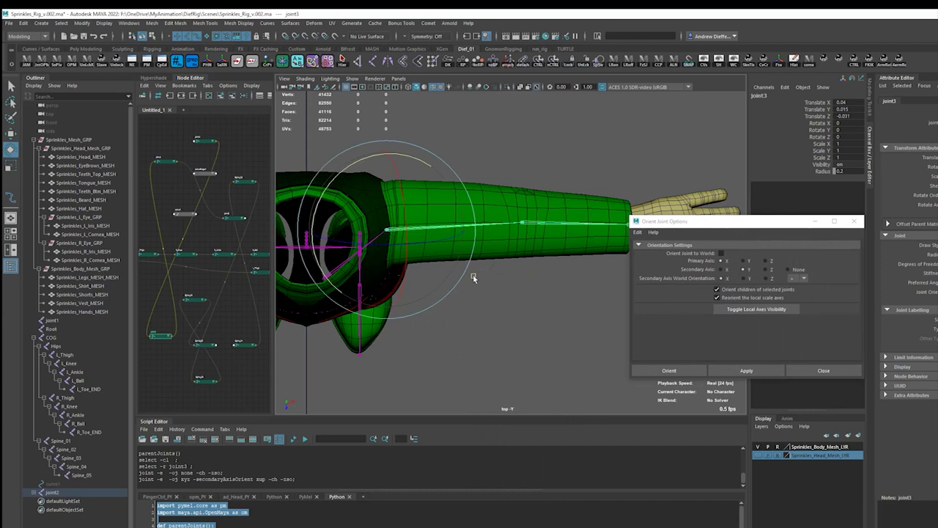
{"action": "mouse_move", "coordinate": [341, 174]}
{"action": "left_mouse_down"}
{"action": "mouse_move", "coordinate": [401, 181]}
{"action": "mouse_move", "coordinate": [405, 275]}
{"action": "mouse_move", "coordinate": [356, 245]}
{"action": "mouse_move", "coordinate": [432, 277]}
{"action": "left_mouse_up"}
{"action": "key", "text": "space"}
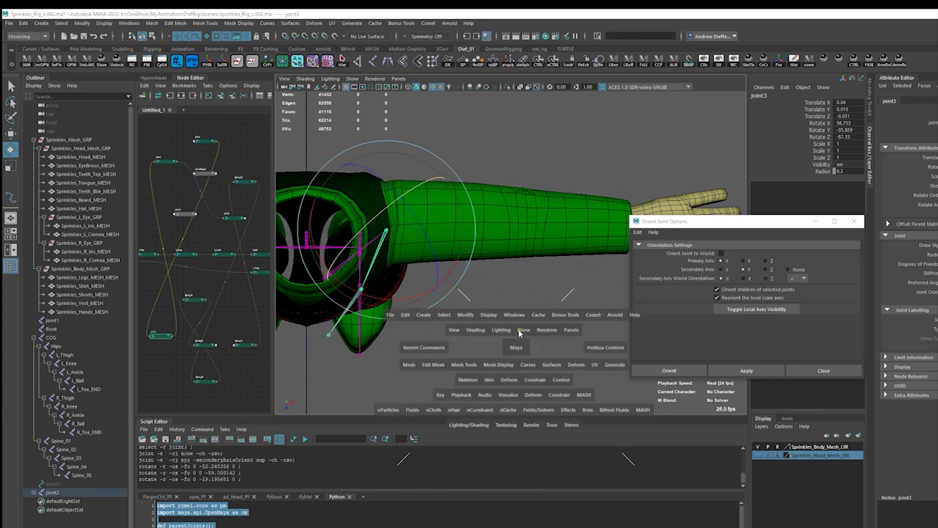
{"action": "left_click", "coordinate": [528, 247]}
{"action": "key", "text": "space"}
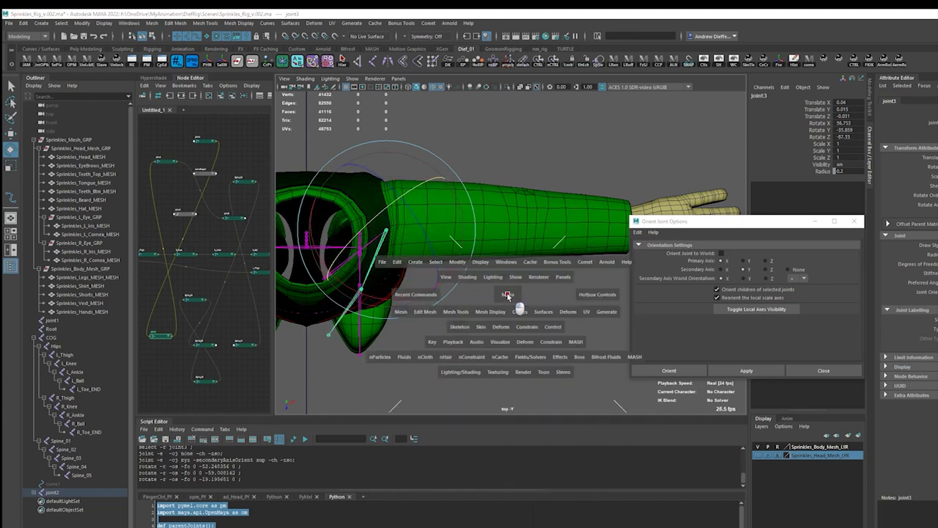
{"action": "left_click_drag", "start_coordinate": [513, 296], "coordinate": [503, 276]}
{"action": "key", "text": "ctrl+z"}
{"action": "key", "text": "ctrl+z"}
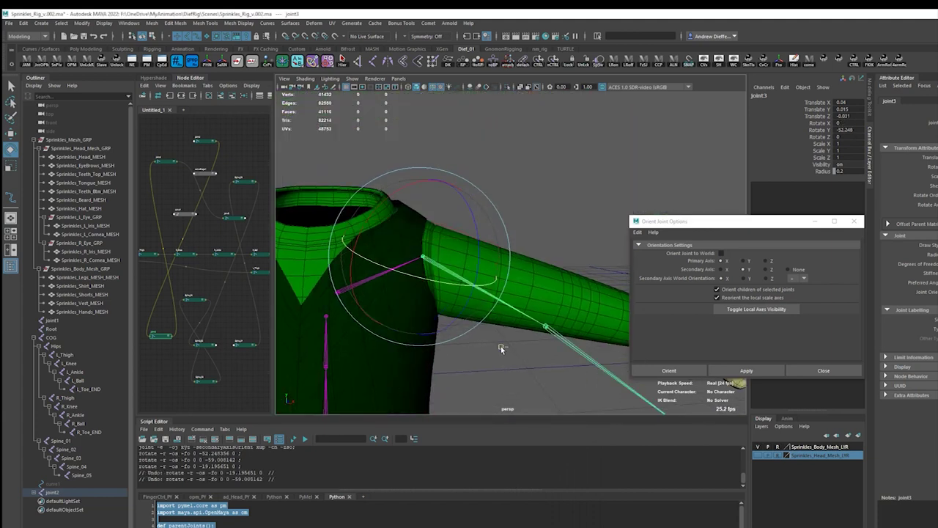
{"action": "key", "text": "ctrl+z"}
{"action": "mouse_move", "coordinate": [501, 346]}
{"action": "left_mouse_down", "text": "alt"}
{"action": "mouse_move", "coordinate": [503, 362]}
{"action": "mouse_move", "coordinate": [484, 378]}
{"action": "left_mouse_up", "text": "alt"}
{"action": "scroll", "coordinate": [485, 378], "scroll_direction": "down", "scroll_amount": 5}
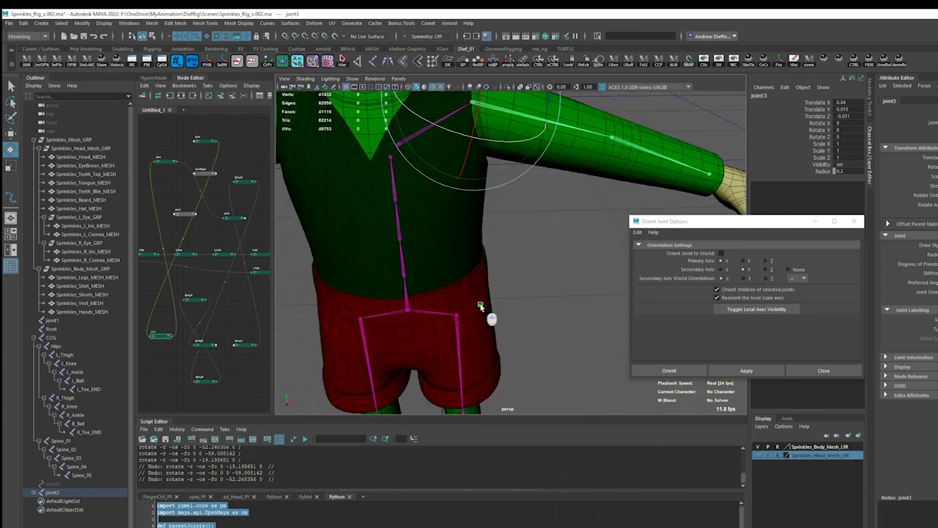
{"action": "scroll", "coordinate": [484, 308], "scroll_direction": "up", "scroll_amount": 5}
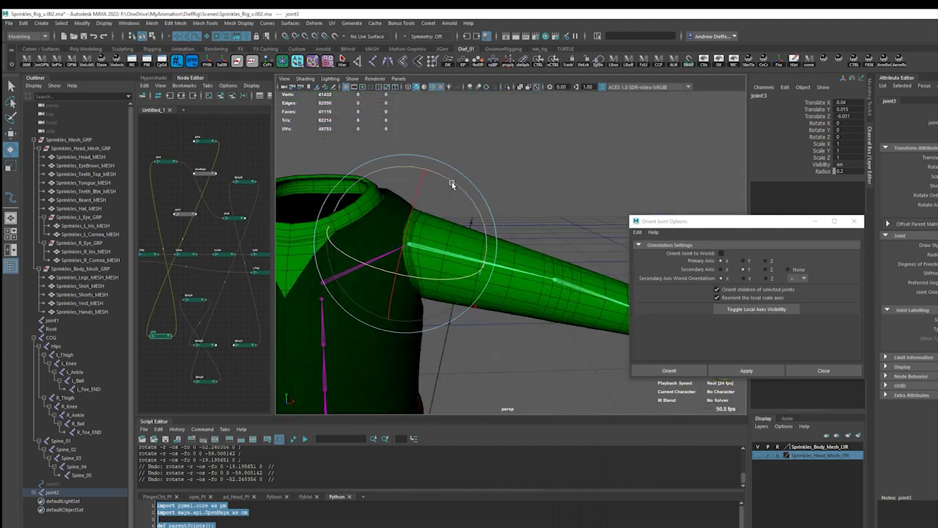
{"action": "left_click_drag", "start_coordinate": [476, 316], "coordinate": [329, 184]}
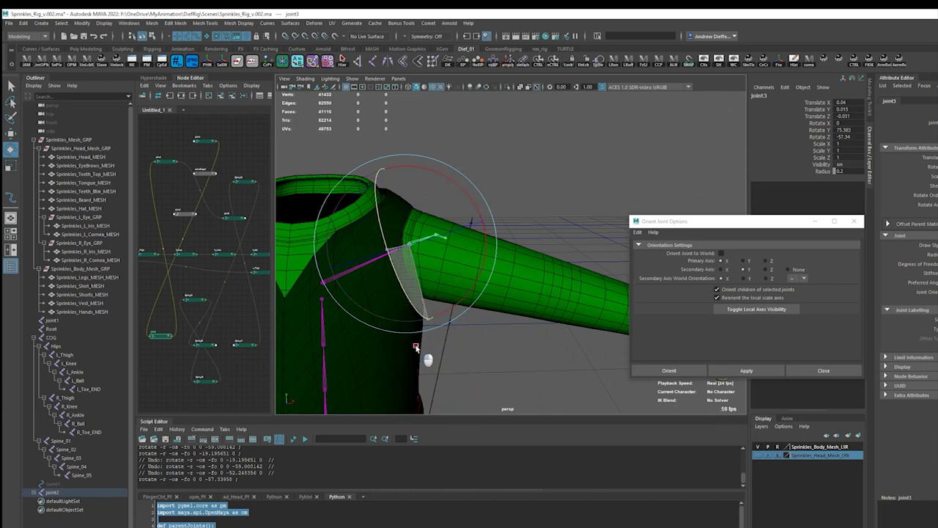
{"action": "left_click_drag", "start_coordinate": [329, 184], "coordinate": [367, 245]}
{"action": "key", "text": "ctrl+z"}
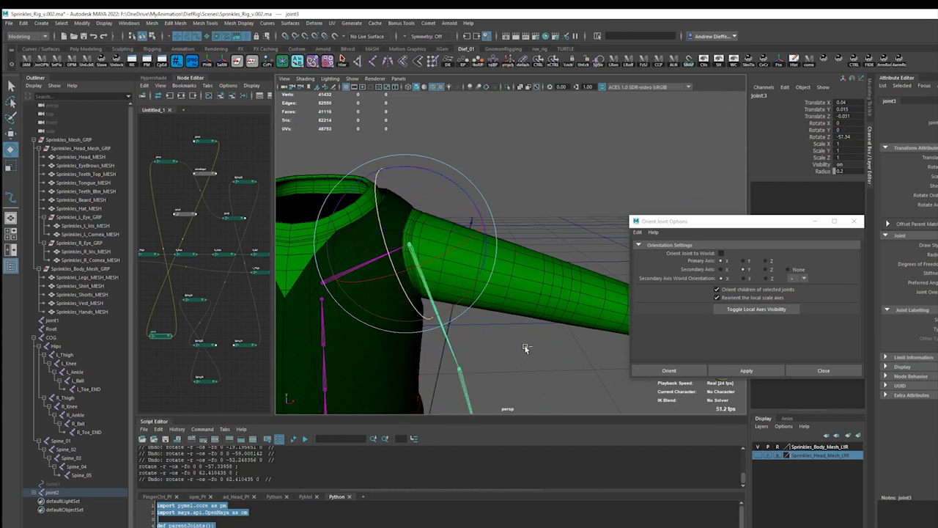
Step: Change the rotate manipulator's orientation mode, then test-bend joint3 and undo
{"action": "right_click", "coordinate": [525, 348]}
{"action": "right_click", "coordinate": [536, 334]}
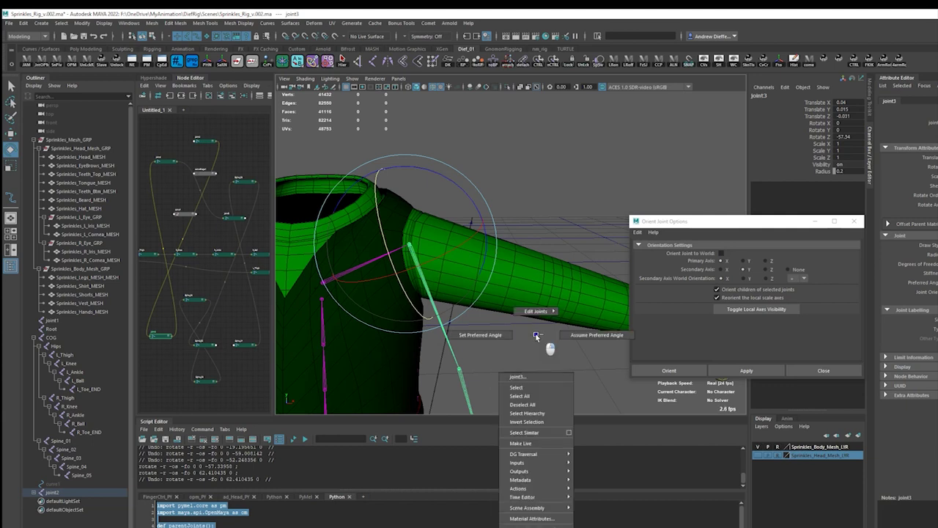
{"action": "right_click", "coordinate": [536, 335]}
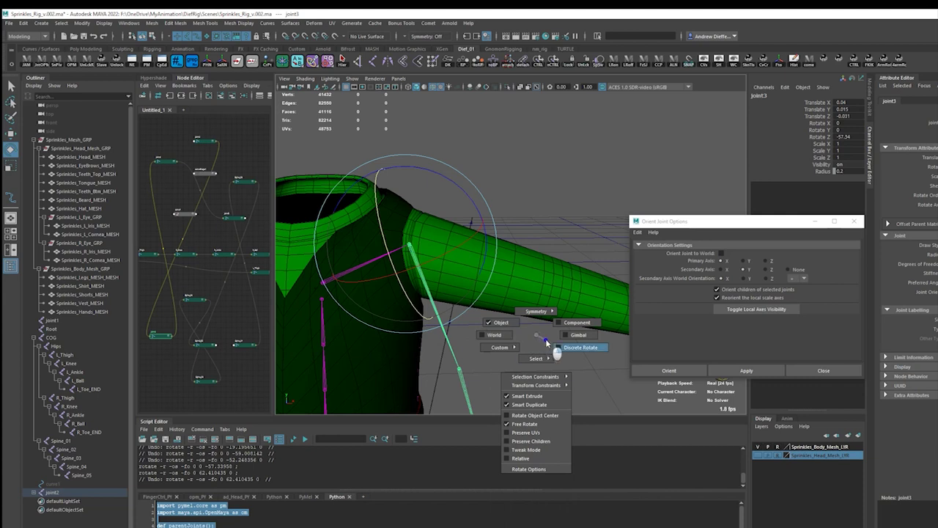
{"action": "right_click_drag", "start_coordinate": [536, 334], "coordinate": [576, 335]}
{"action": "mouse_move", "coordinate": [391, 247]}
{"action": "left_mouse_down"}
{"action": "mouse_move", "coordinate": [435, 181]}
{"action": "mouse_move", "coordinate": [369, 220]}
{"action": "mouse_move", "coordinate": [402, 268]}
{"action": "left_mouse_up"}
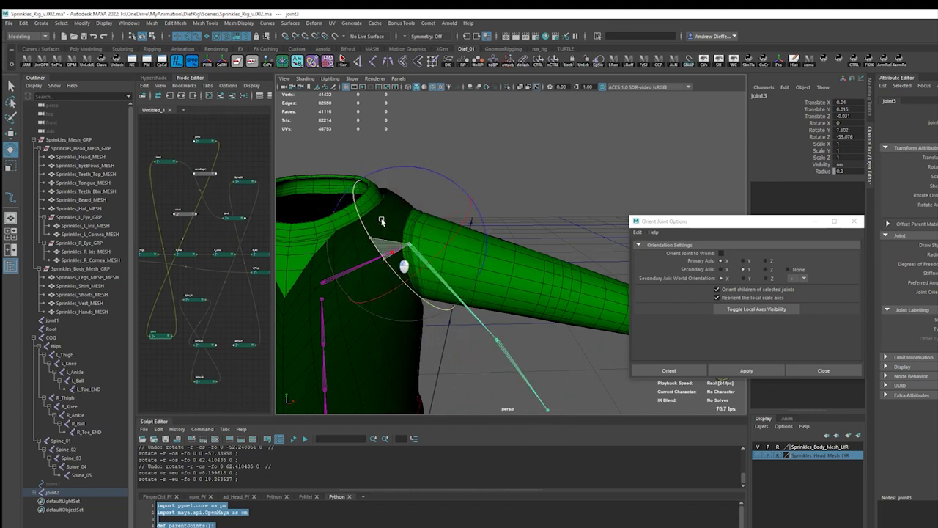
{"action": "key", "text": "ctrl+z"}
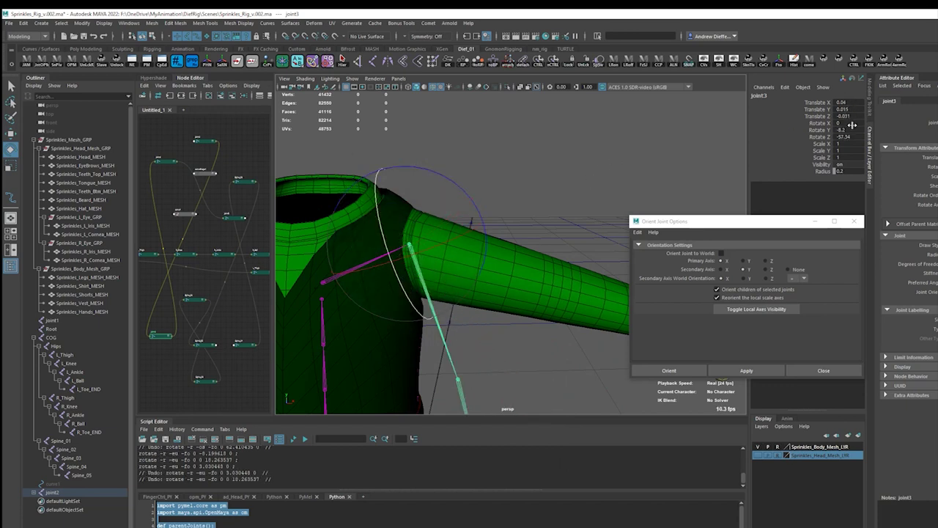
Step: Set joint3's Rotate X, Y and Z to 0 in the Channel Box
{"action": "left_click_drag", "start_coordinate": [843, 123], "coordinate": [843, 137]}
{"action": "type", "text": "0"}
{"action": "key", "text": "Return"}
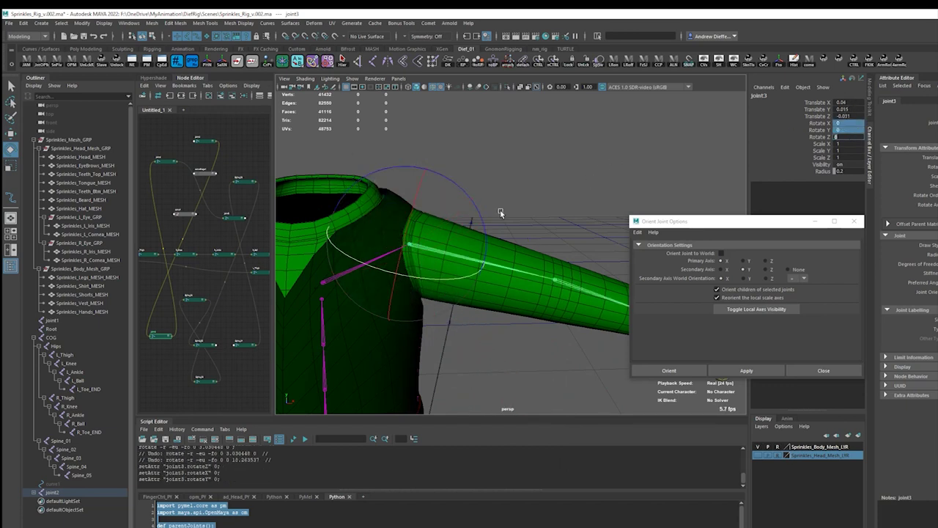
{"action": "left_click", "coordinate": [500, 213]}
Step: Apply the X-primary, Z-up orientation to elbow joint4, test-bend it, and undo
{"action": "left_click", "coordinate": [588, 291]}
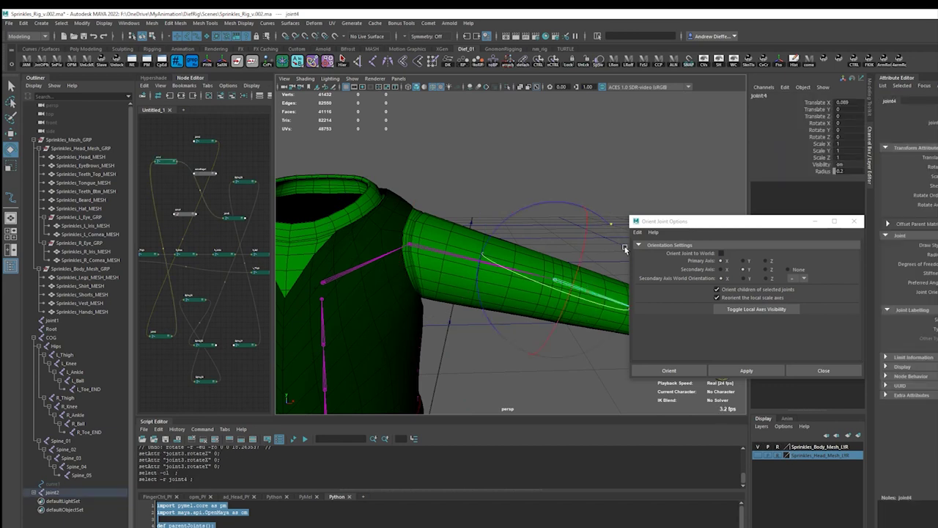
{"action": "left_click", "coordinate": [744, 370]}
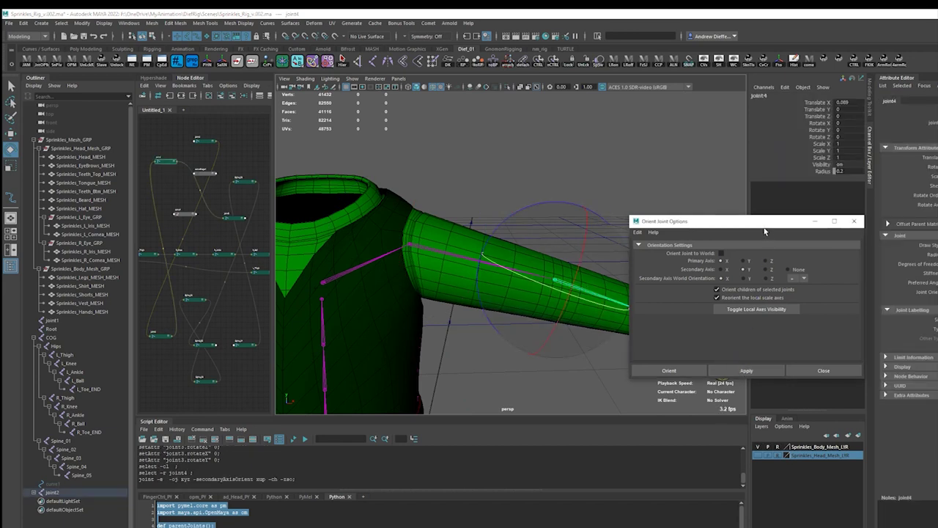
{"action": "left_click_drag", "start_coordinate": [762, 221], "coordinate": [585, 406]}
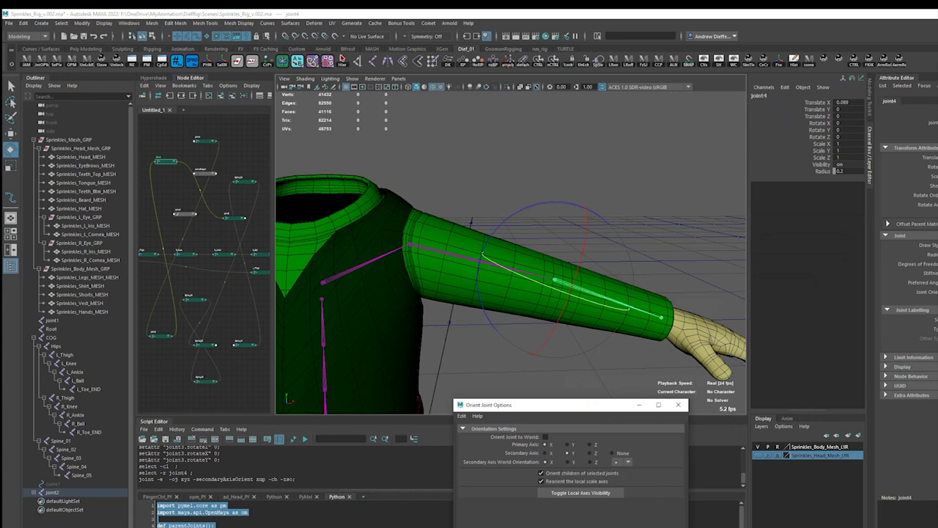
{"action": "mouse_move", "coordinate": [603, 308]}
{"action": "left_mouse_down"}
{"action": "mouse_move", "coordinate": [593, 316]}
{"action": "mouse_move", "coordinate": [557, 294]}
{"action": "left_mouse_up"}
{"action": "key", "text": "ctrl+z"}
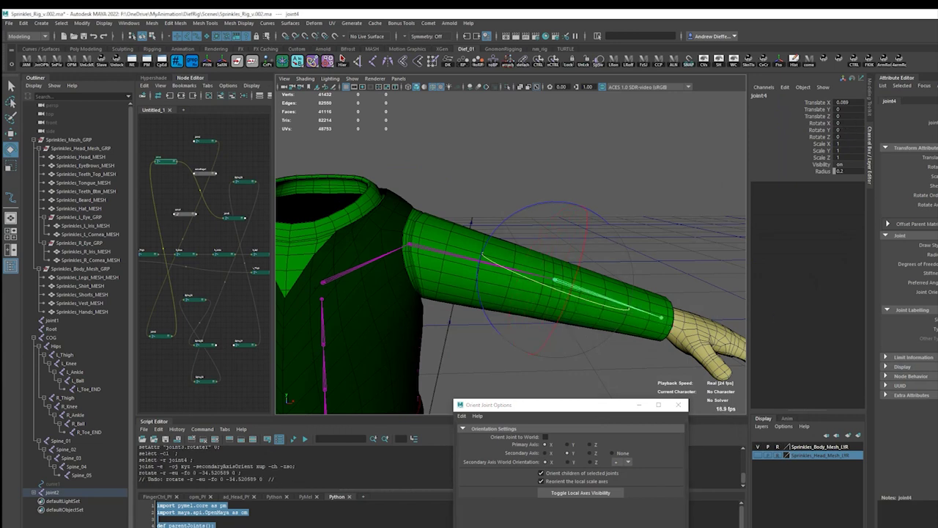
Step: Set joint4's joint orient X and Z values to 0
{"action": "key", "text": "Return"}
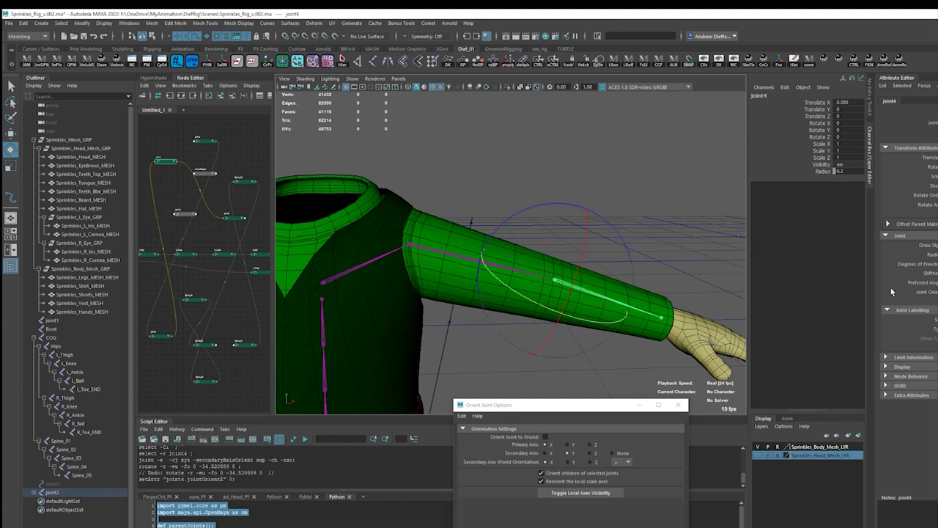
{"action": "type", "text": "0"}
{"action": "key", "text": "Return"}
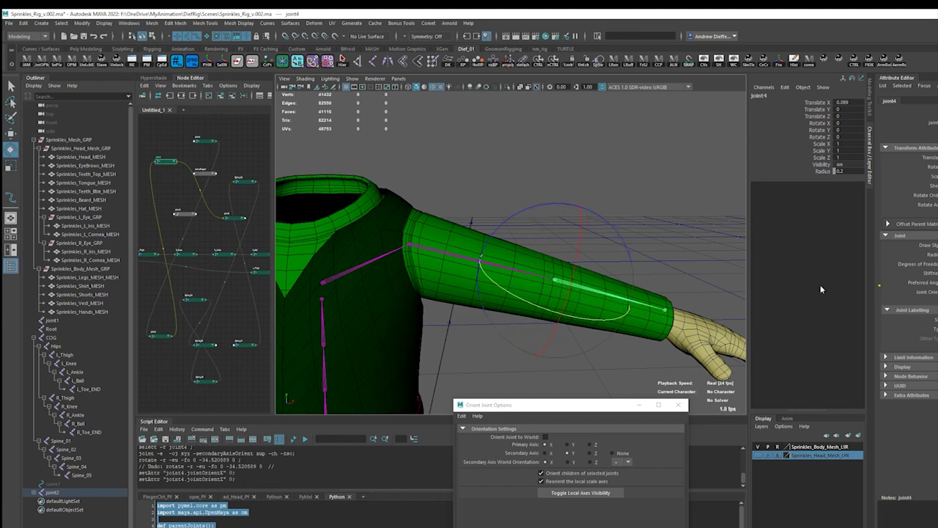
{"action": "left_click_drag", "start_coordinate": [639, 185], "coordinate": [637, 176], "text": "alt"}
Step: From the front view, tilt joint3 about 1.7° in Z and freeze its transformations
{"action": "left_click", "coordinate": [447, 246]}
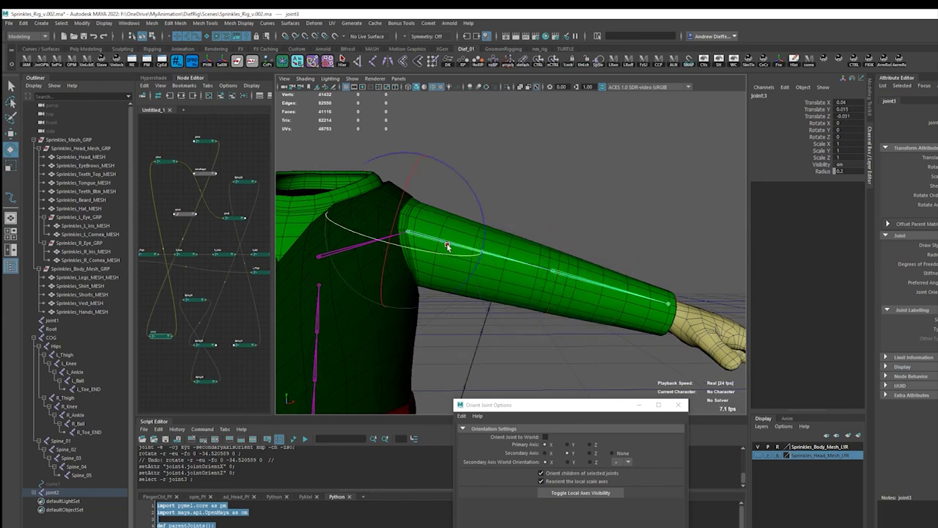
{"action": "left_click_drag", "start_coordinate": [455, 198], "coordinate": [482, 203], "text": "alt"}
{"action": "key", "text": "space"}
{"action": "left_click_drag", "start_coordinate": [591, 210], "coordinate": [557, 205]}
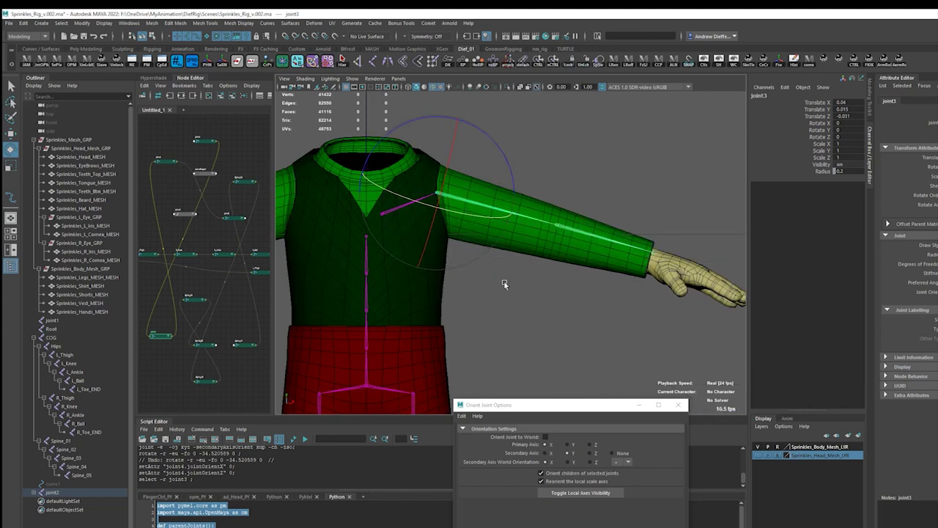
{"action": "left_click", "coordinate": [488, 136]}
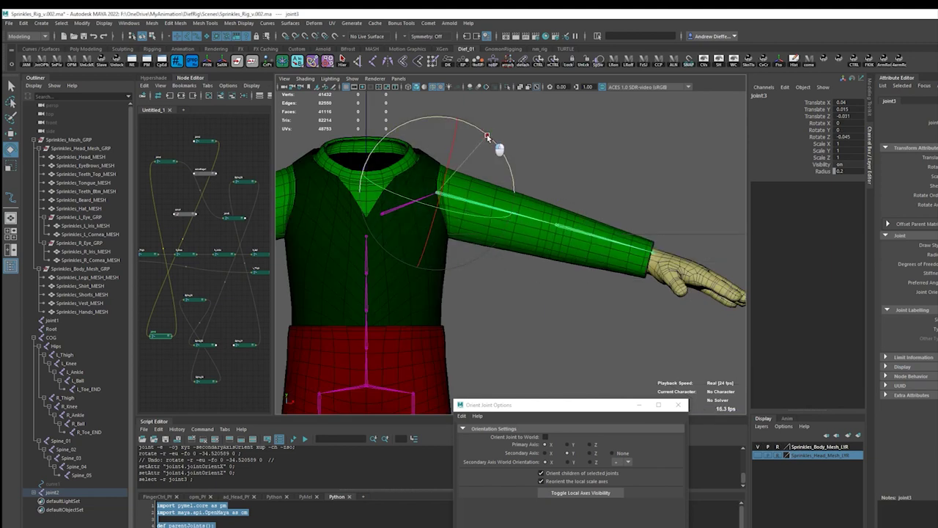
{"action": "left_click_drag", "start_coordinate": [487, 136], "coordinate": [490, 137]}
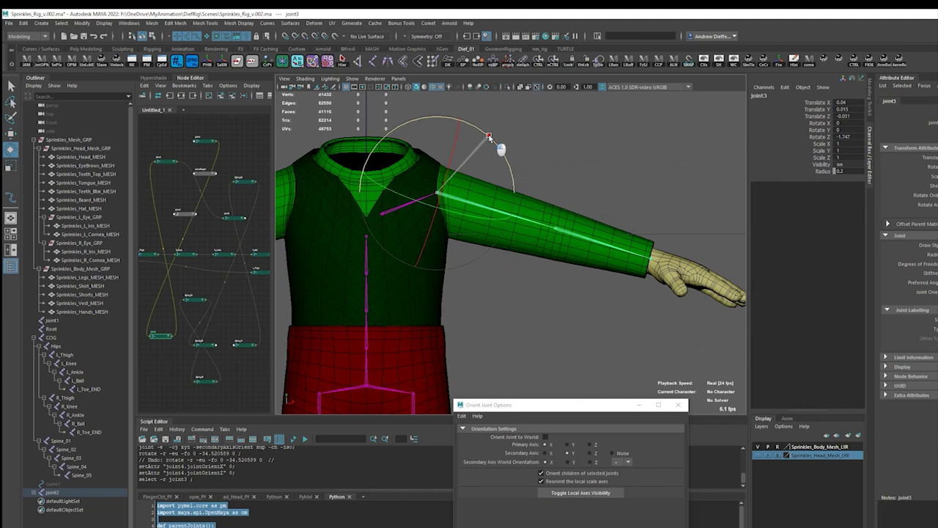
{"action": "left_click_drag", "start_coordinate": [489, 137], "coordinate": [489, 138]}
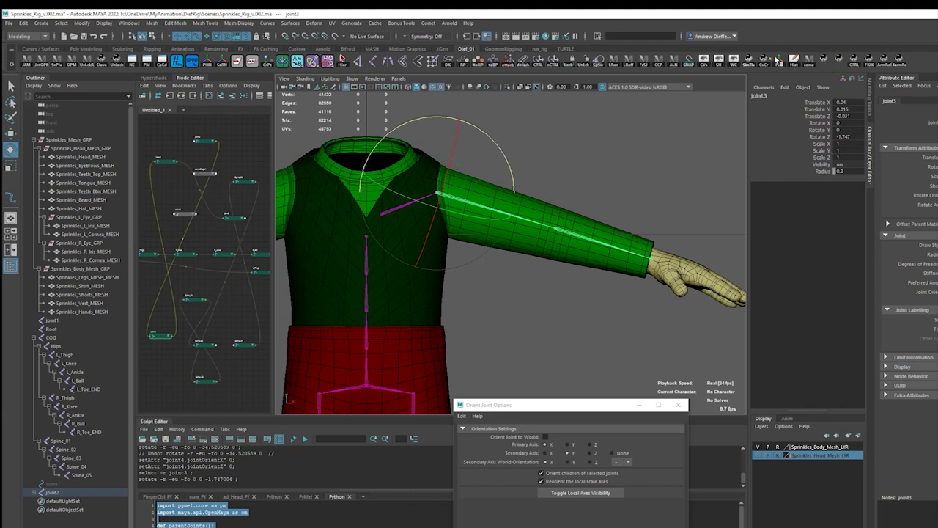
{"action": "left_click", "coordinate": [775, 63]}
{"action": "left_click", "coordinate": [513, 522]}
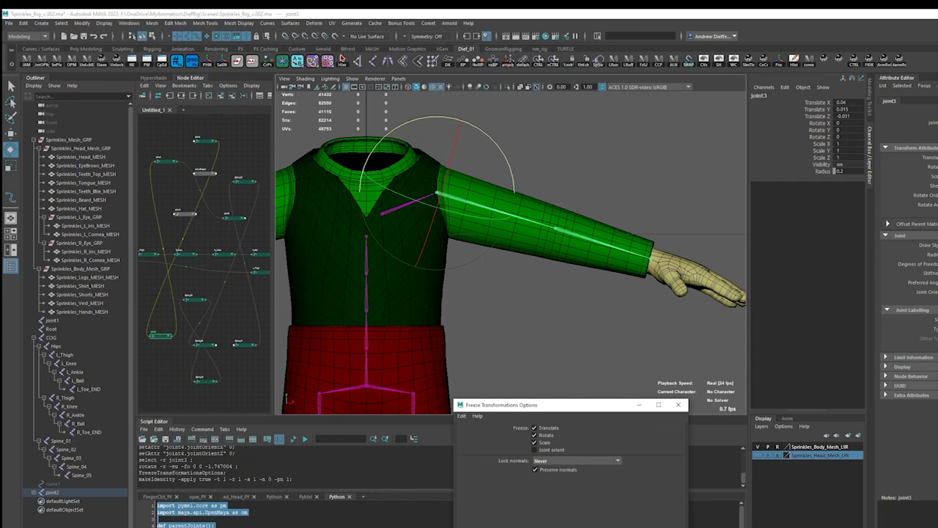
Step: Test-bend elbow joint4 and undo back to joint3 selected
{"action": "left_click", "coordinate": [578, 239]}
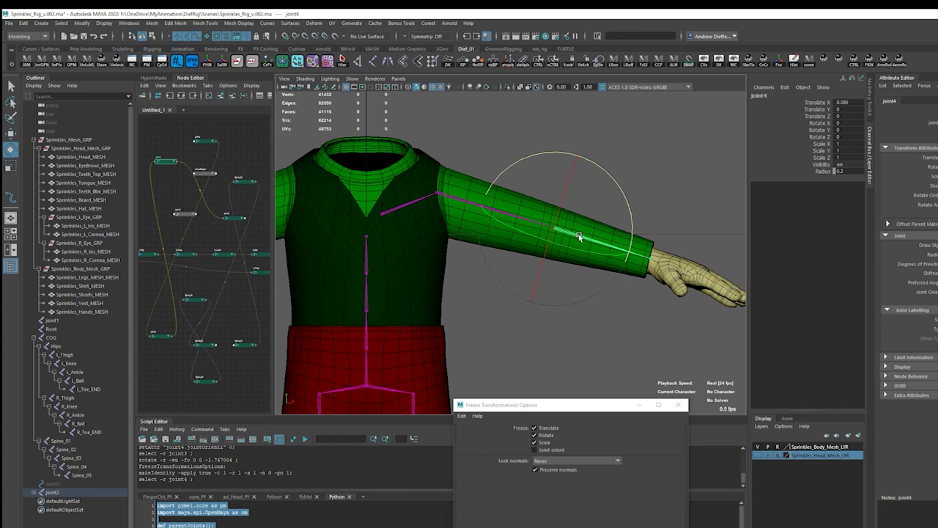
{"action": "left_click_drag", "start_coordinate": [578, 250], "coordinate": [517, 247]}
{"action": "key", "text": "ctrl+z"}
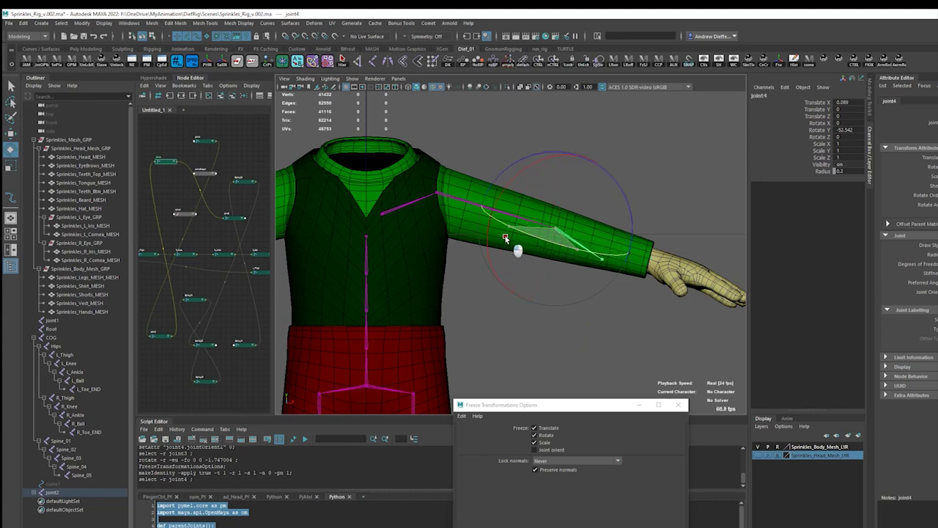
{"action": "key", "text": "ctrl+z"}
{"action": "key", "text": "ctrl+z"}
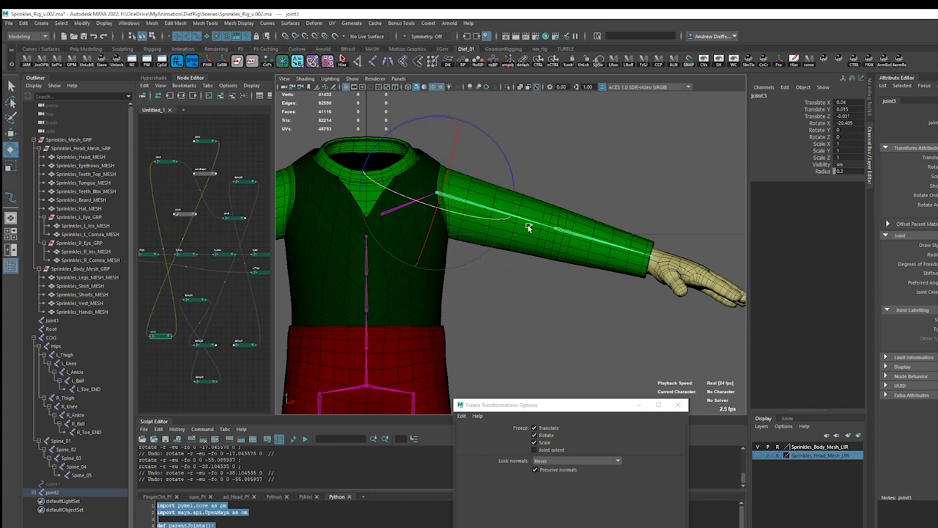
Step: Reopen the Orient Joint Options through the hotbox menus
{"action": "key", "text": "space"}
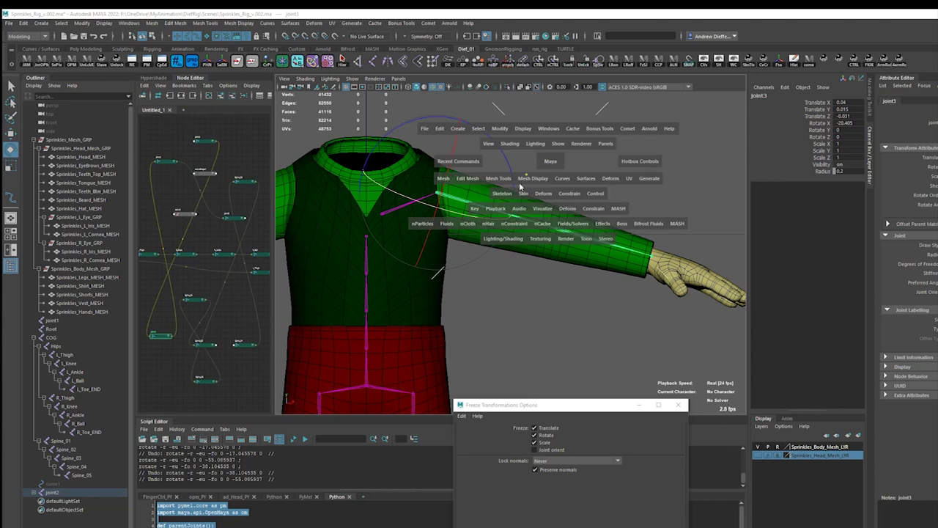
{"action": "left_click", "coordinate": [489, 177]}
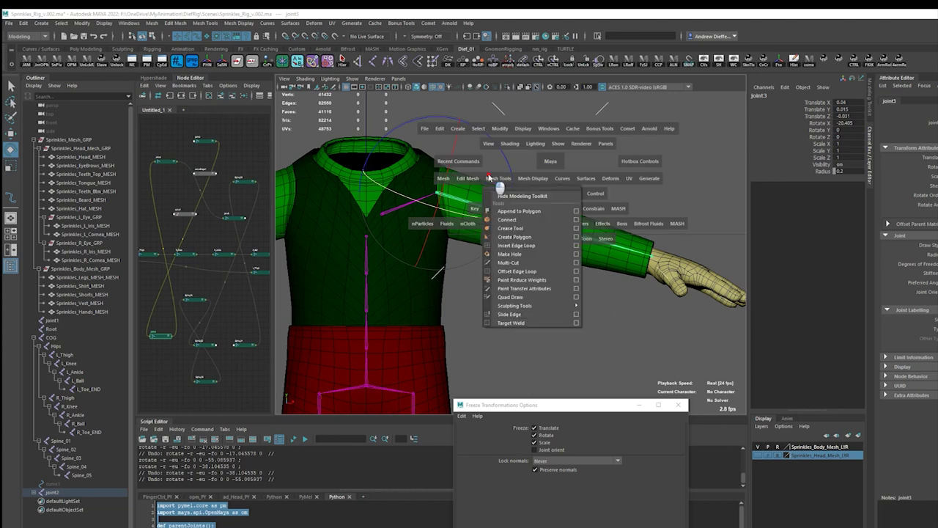
{"action": "mouse_move", "coordinate": [489, 177]}
{"action": "left_mouse_down"}
{"action": "mouse_move", "coordinate": [458, 218]}
{"action": "mouse_move", "coordinate": [605, 243]}
{"action": "left_mouse_up"}
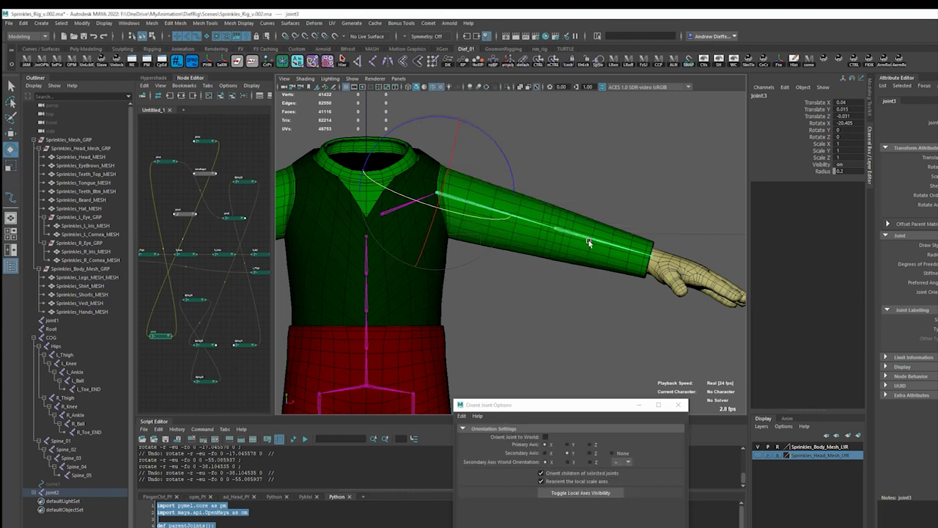
Step: Apply a Y-primary yzx orientation to joint3
{"action": "key", "text": "w"}
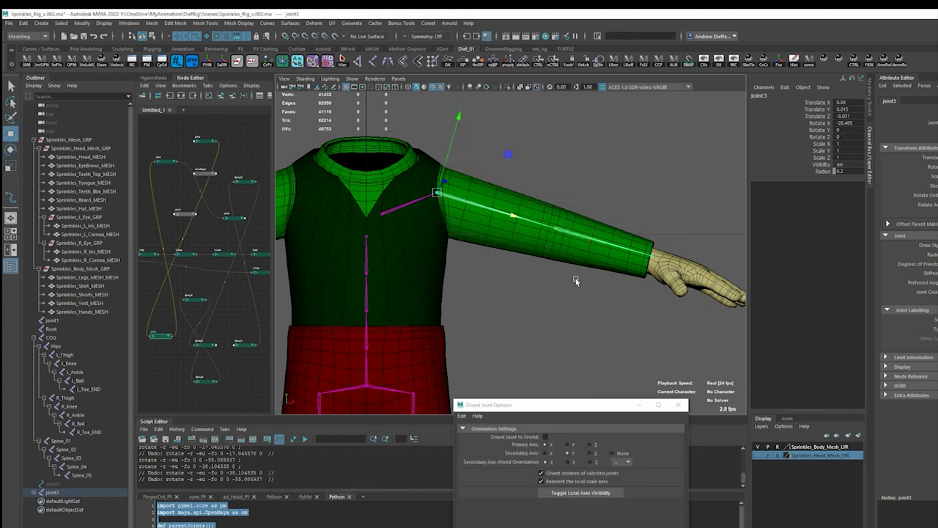
{"action": "left_click", "coordinate": [591, 445]}
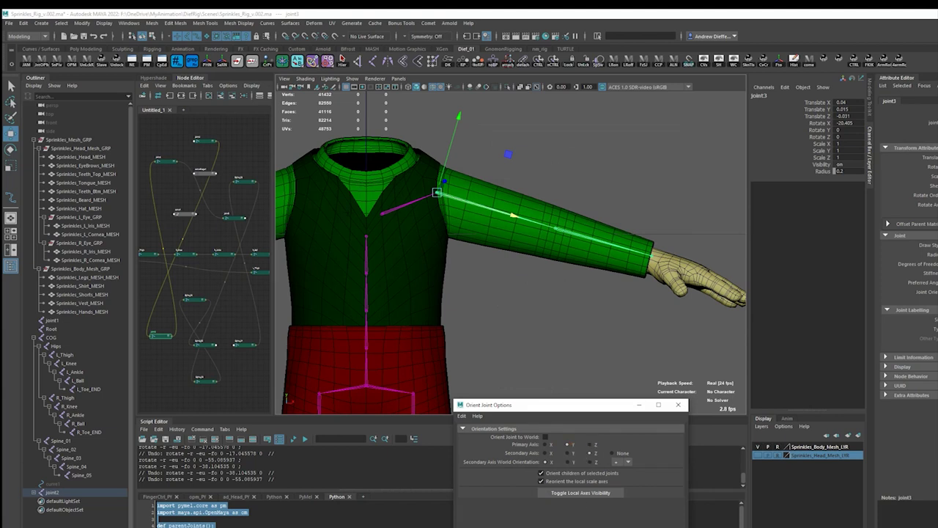
{"action": "left_click", "coordinate": [567, 444]}
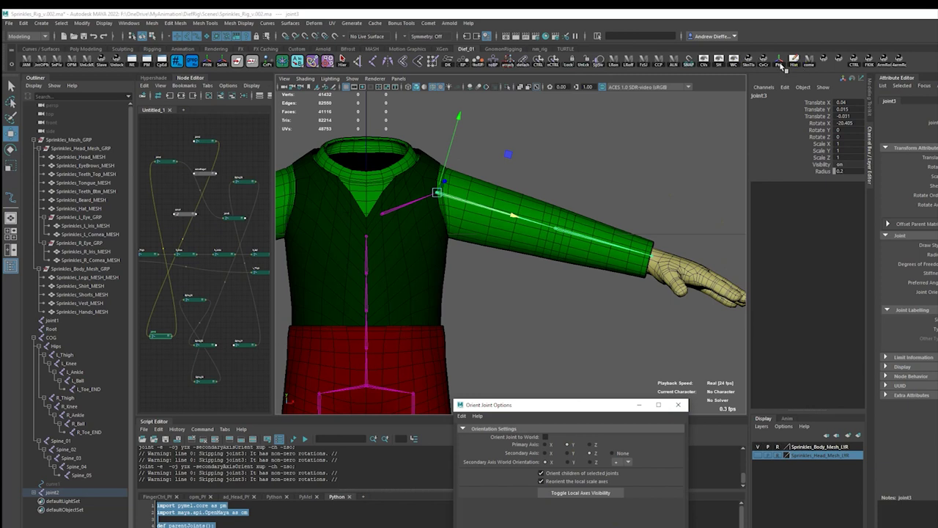
Step: Freeze joint3's transformations so Rotate X reads 0
{"action": "double_click", "coordinate": [783, 60]}
{"action": "left_click", "coordinate": [571, 522]}
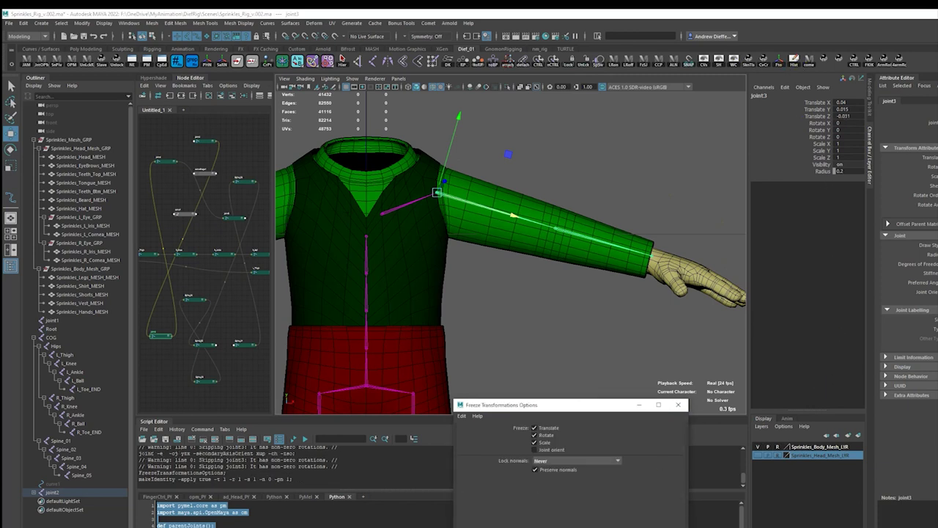
{"action": "left_click", "coordinate": [650, 521]}
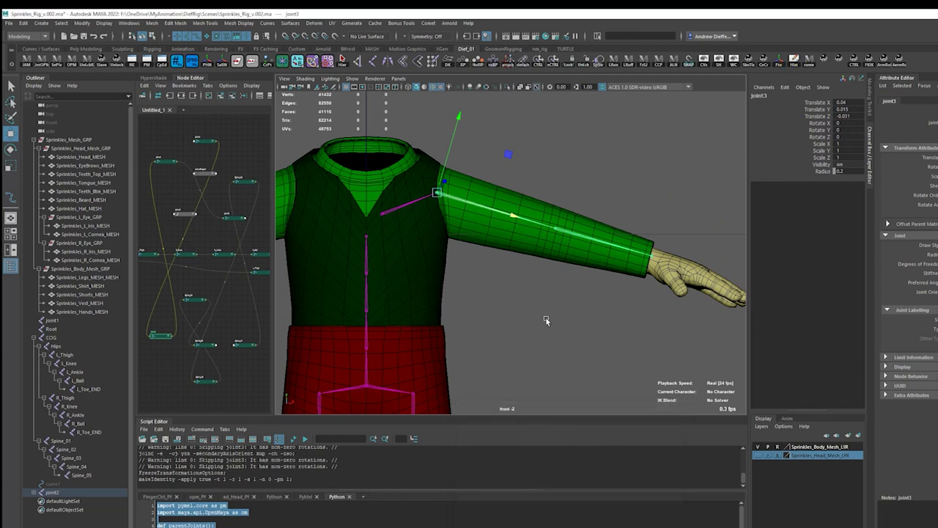
{"action": "key", "text": "space"}
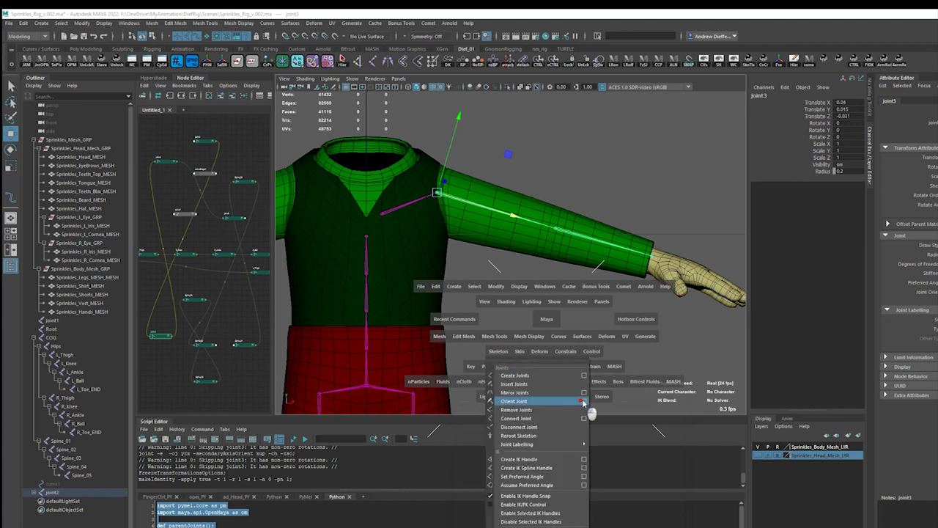
Step: Test-rotate joint3 with its current orientation and undo the bends
{"action": "left_click_drag", "start_coordinate": [498, 354], "coordinate": [576, 410]}
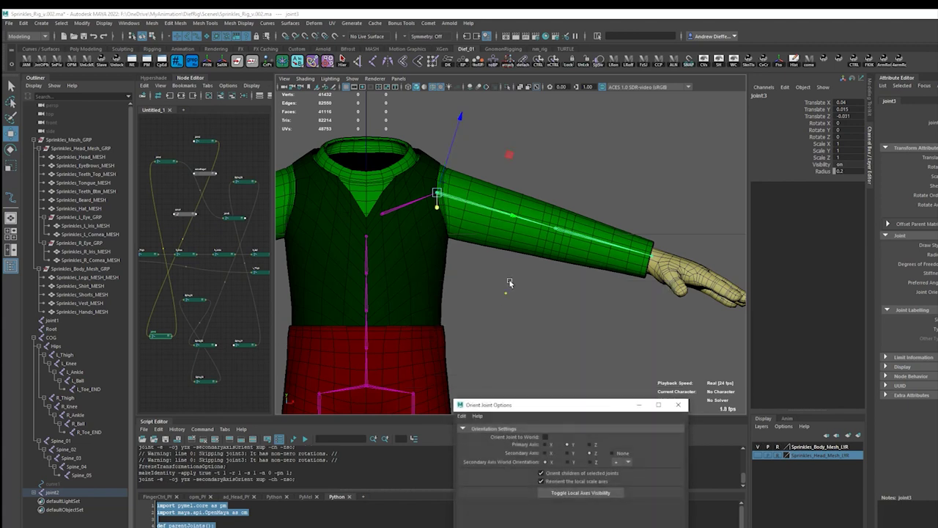
{"action": "key", "text": "e"}
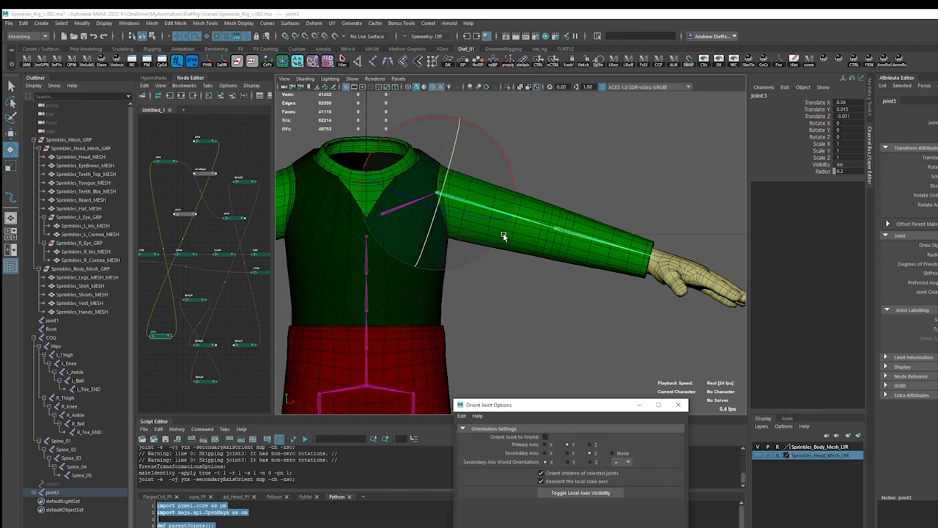
{"action": "left_click_drag", "start_coordinate": [503, 233], "coordinate": [440, 213]}
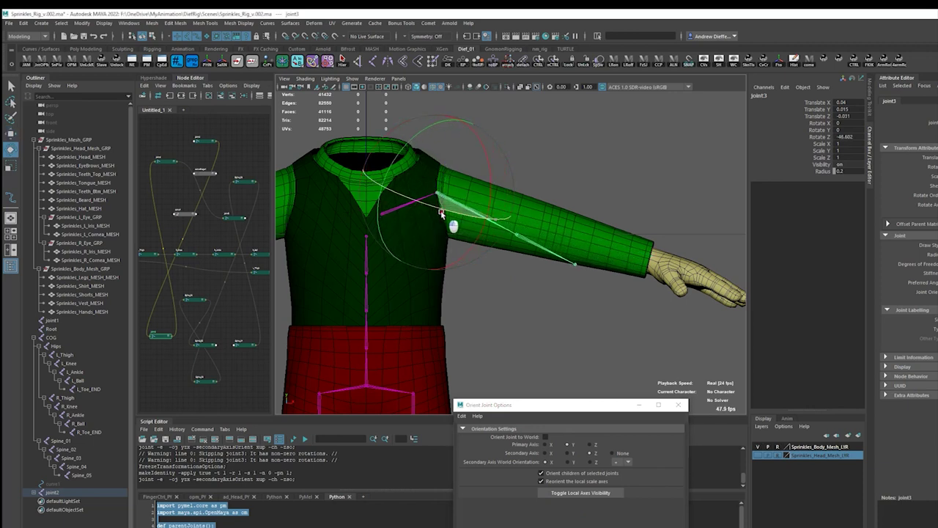
{"action": "key", "text": "ctrl+z"}
{"action": "mouse_move", "coordinate": [469, 205]}
{"action": "left_mouse_down"}
{"action": "mouse_move", "coordinate": [519, 213]}
{"action": "mouse_move", "coordinate": [531, 244]}
{"action": "left_mouse_up"}
{"action": "key", "text": "ctrl+z"}
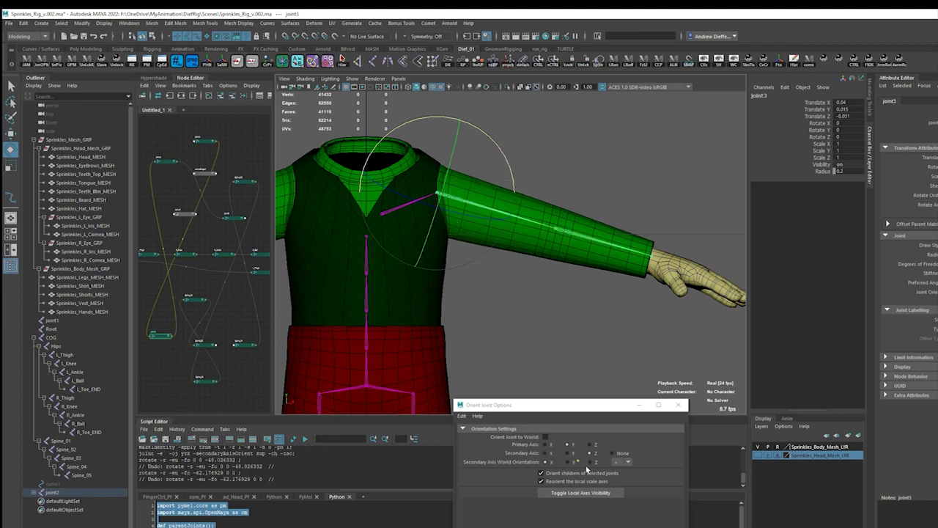
Step: Trial Z-primary and then YZX orientations on joint3, test-rotating and undoing each
{"action": "left_click", "coordinate": [593, 445]}
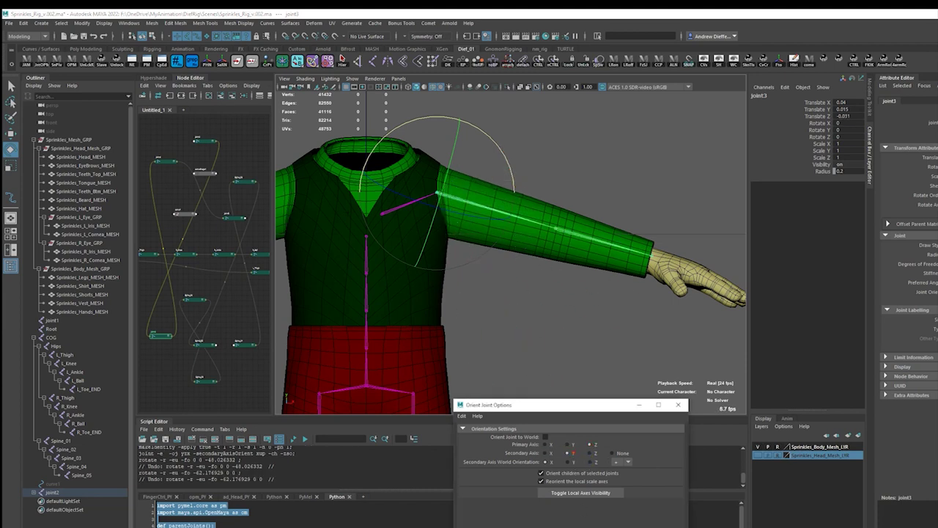
{"action": "left_click_drag", "start_coordinate": [501, 150], "coordinate": [511, 220]}
{"action": "key", "text": "ctrl+z"}
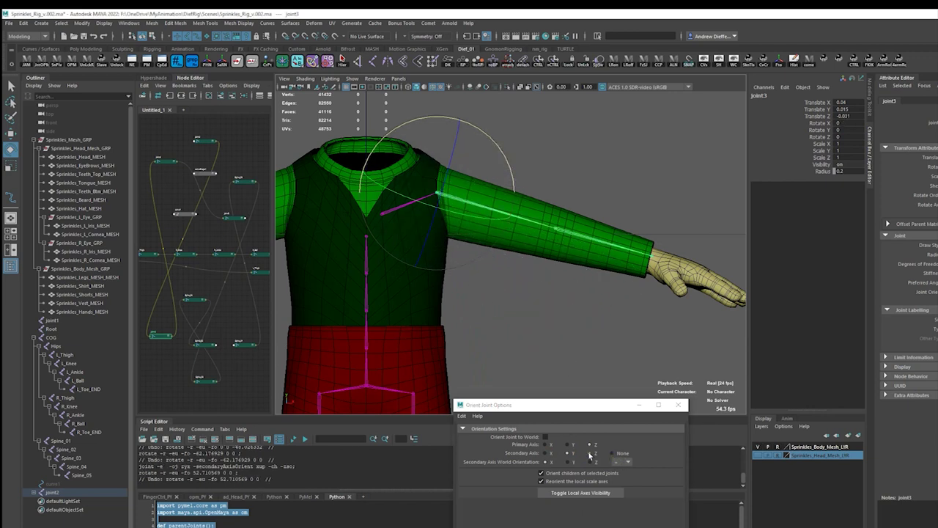
{"action": "left_click", "coordinate": [573, 445]}
{"action": "left_click", "coordinate": [590, 453]}
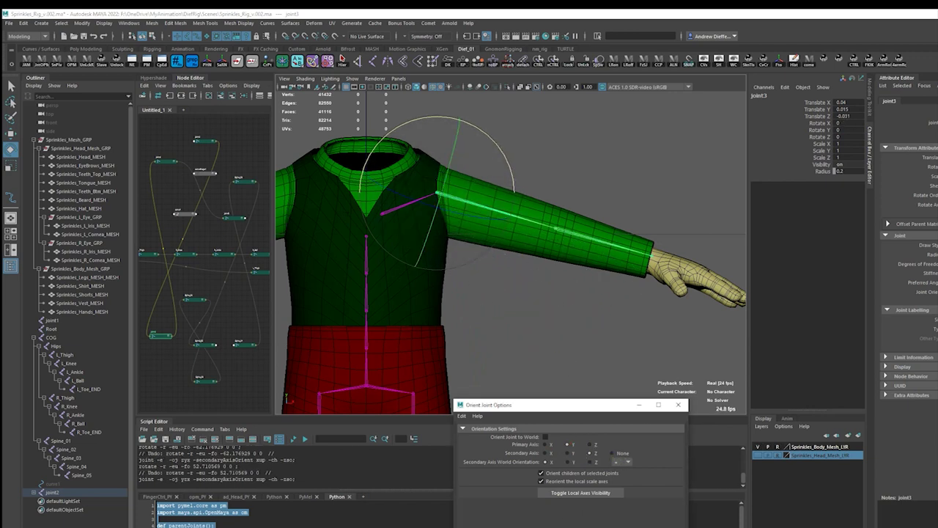
{"action": "left_click_drag", "start_coordinate": [497, 142], "coordinate": [509, 212]}
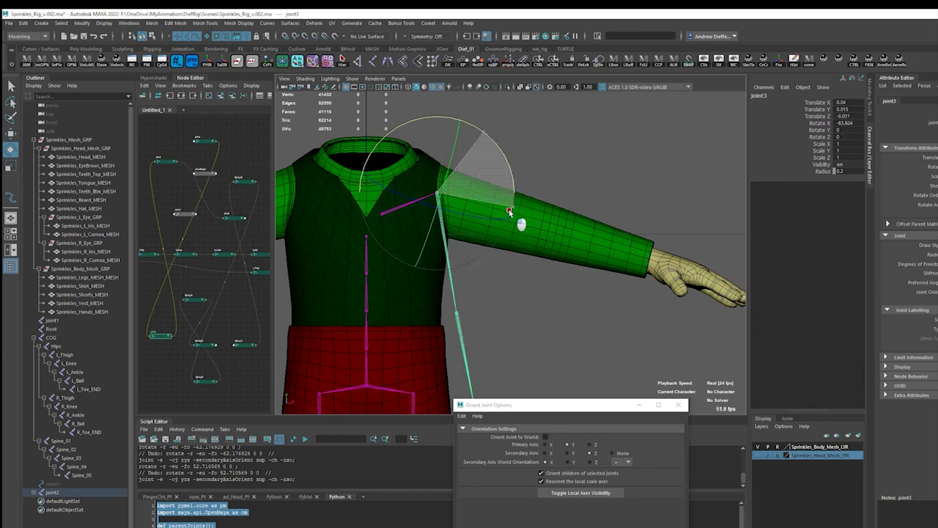
{"action": "key", "text": "ctrl+z"}
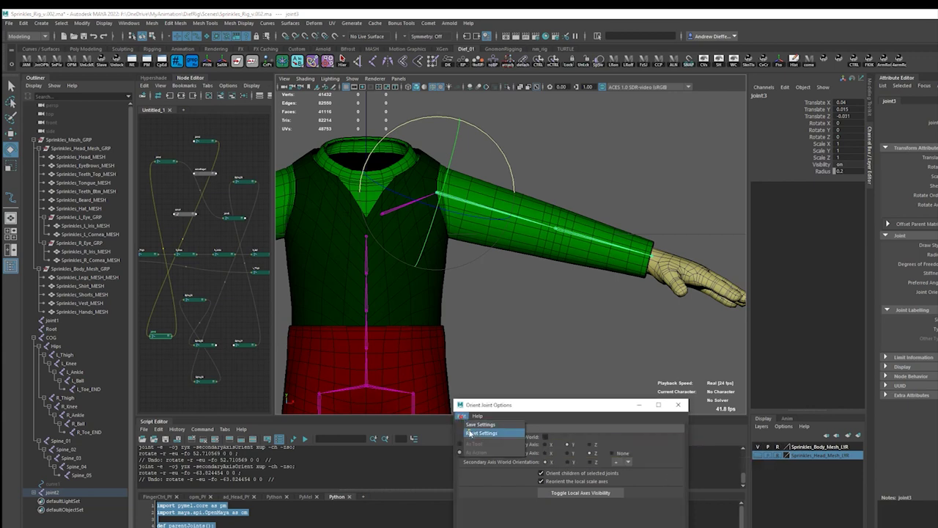
Step: Reorient joint3 to XYZ with Y up and test-rotate it, undoing each bend
{"action": "key", "text": "g"}
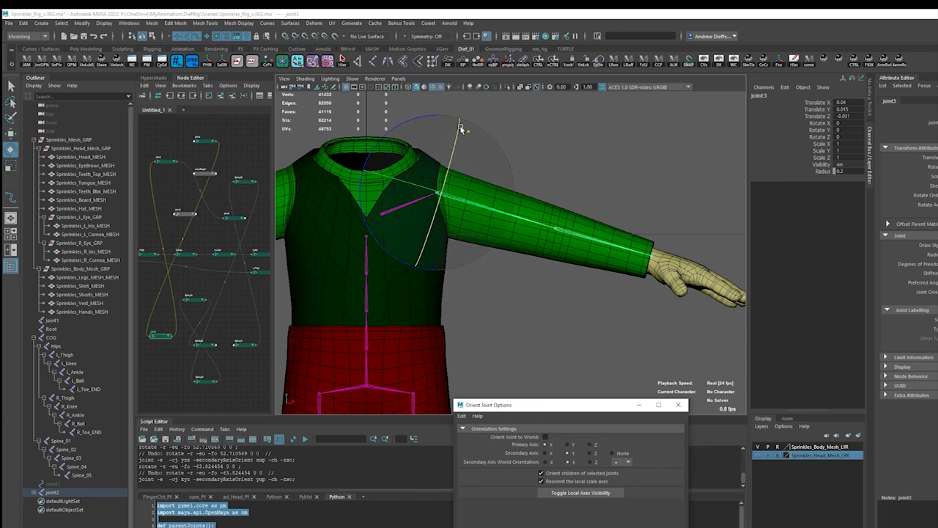
{"action": "mouse_move", "coordinate": [433, 116]}
{"action": "left_mouse_down"}
{"action": "mouse_move", "coordinate": [454, 119]}
{"action": "mouse_move", "coordinate": [450, 209]}
{"action": "left_mouse_up"}
{"action": "key", "text": "ctrl+z"}
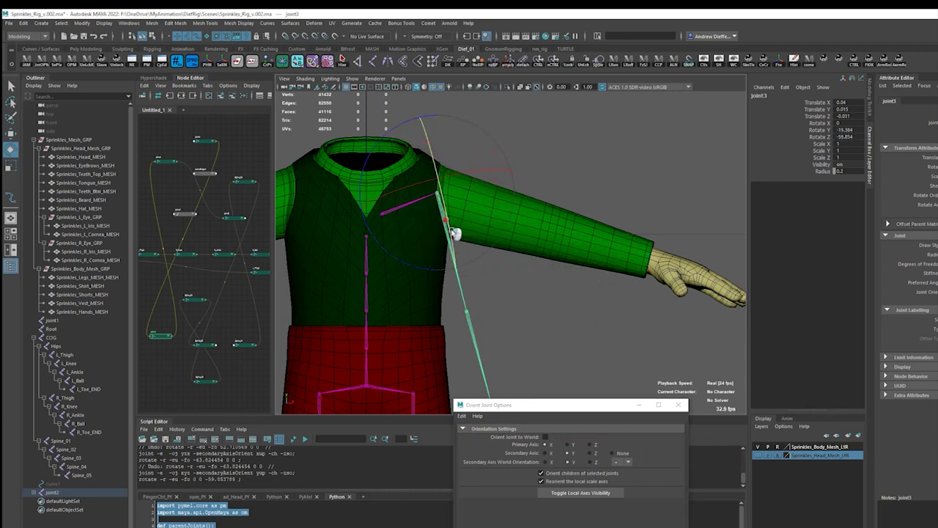
{"action": "key", "text": "g"}
{"action": "left_click_drag", "start_coordinate": [481, 268], "coordinate": [431, 193]}
{"action": "key", "text": "ctrl+z"}
{"action": "key", "text": "ctrl+z"}
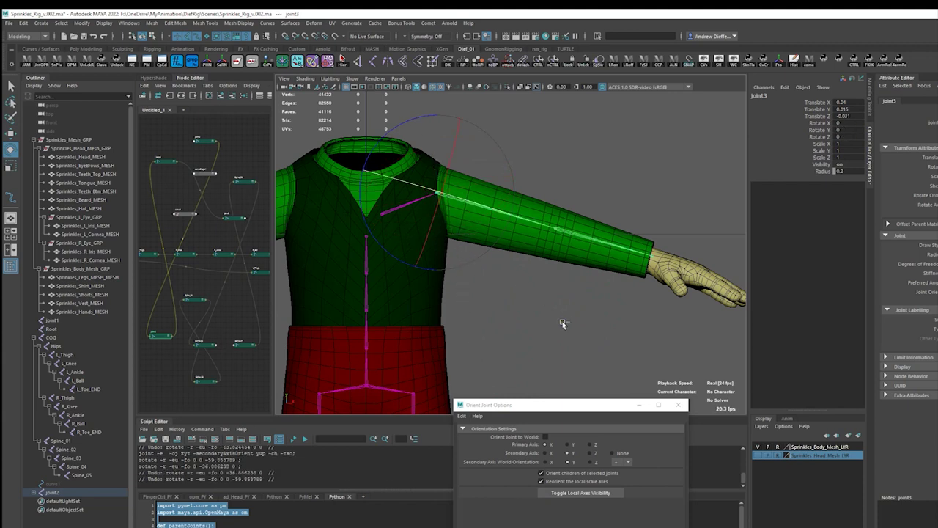
Step: Set the secondary world orientation to Y down and test-rotate joint3, undoing the bends
{"action": "left_click", "coordinate": [628, 462]}
{"action": "left_click", "coordinate": [628, 475]}
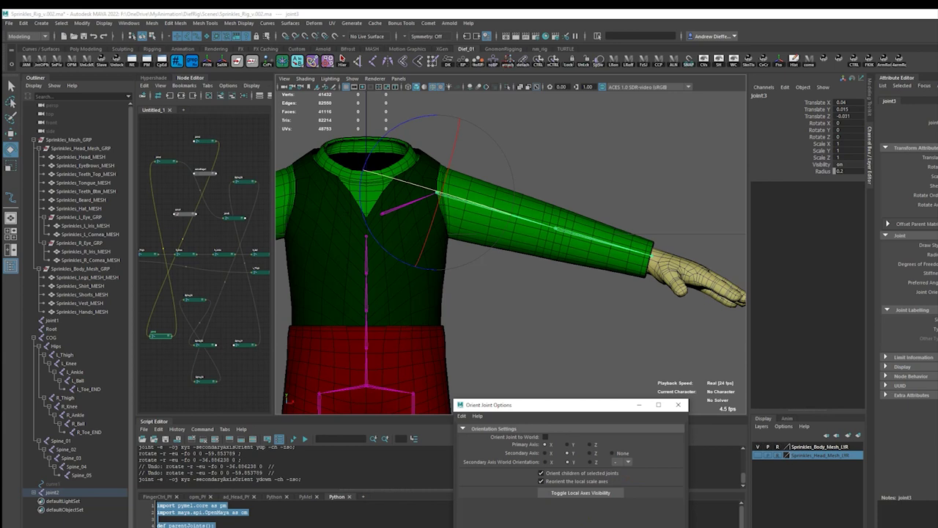
{"action": "mouse_move", "coordinate": [402, 126]}
{"action": "left_mouse_down"}
{"action": "mouse_move", "coordinate": [426, 121]}
{"action": "mouse_move", "coordinate": [439, 185]}
{"action": "mouse_move", "coordinate": [439, 175]}
{"action": "left_mouse_up"}
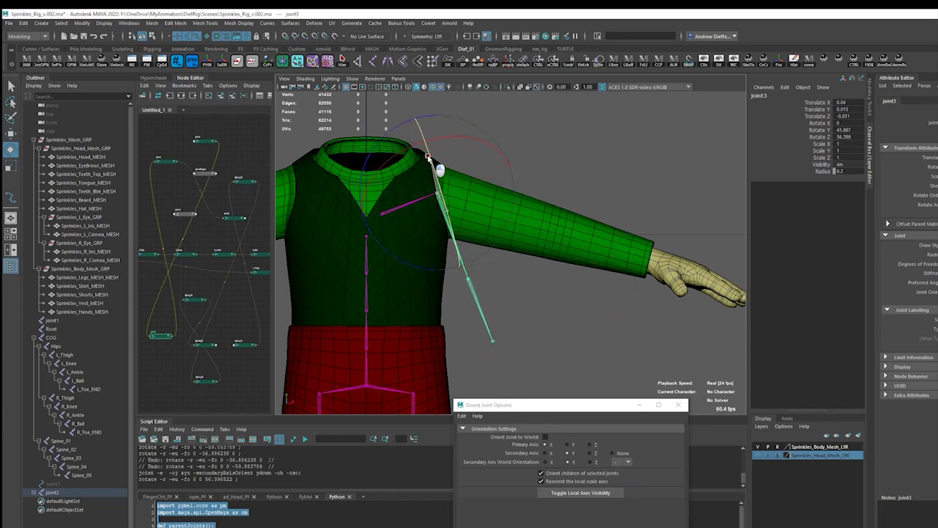
{"action": "key", "text": "ctrl+z"}
{"action": "key", "text": "ctrl+z"}
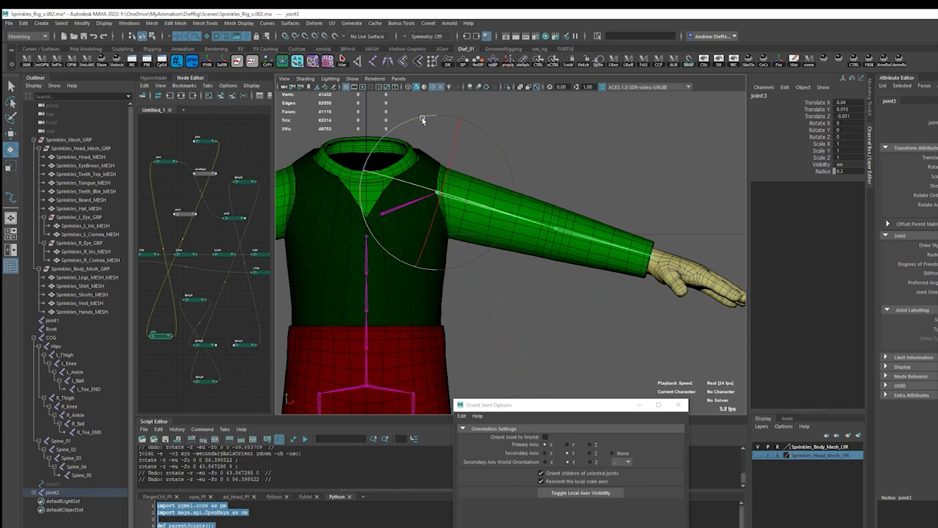
{"action": "left_click_drag", "start_coordinate": [430, 129], "coordinate": [369, 150]}
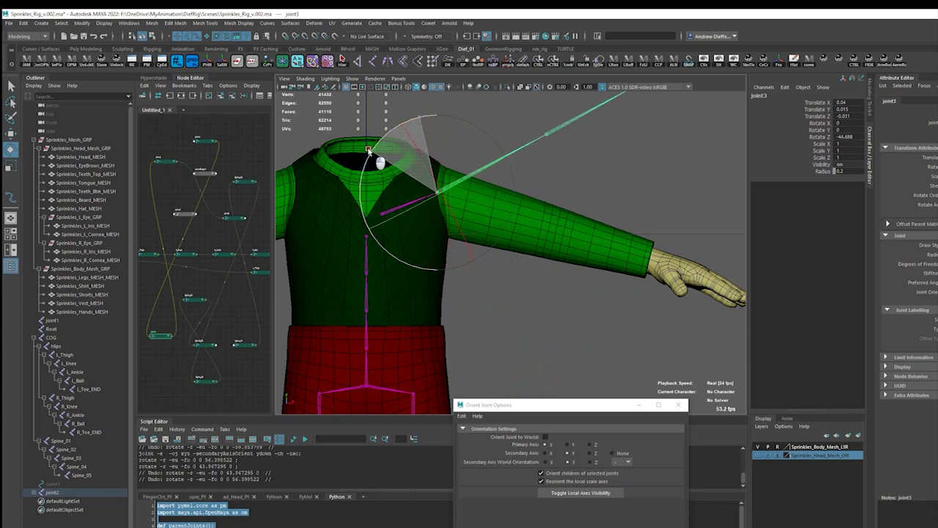
{"action": "key", "text": "ctrl+z"}
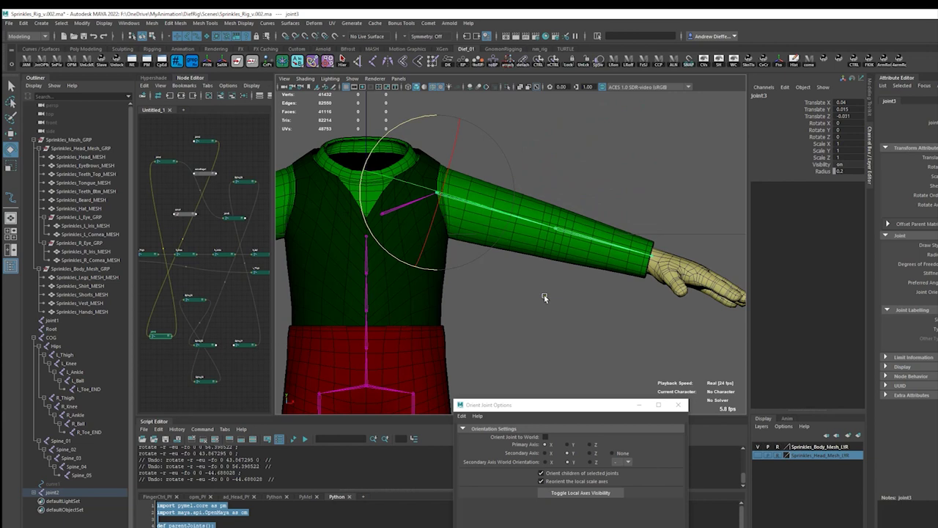
{"action": "key", "text": "space"}
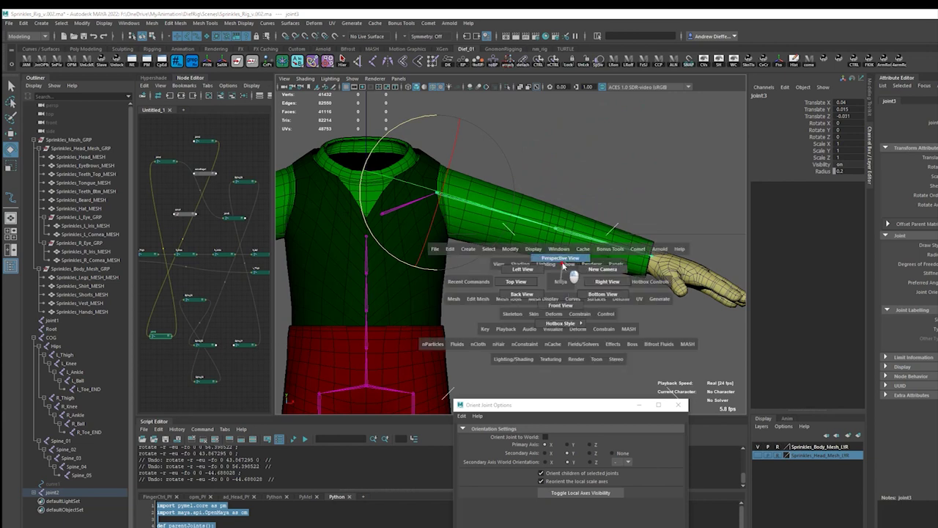
Step: From behind the character, set joint3's secondary world orientation to Z and test-rotate it
{"action": "mouse_move", "coordinate": [564, 268]}
{"action": "left_mouse_down", "text": "alt"}
{"action": "mouse_move", "coordinate": [560, 314]}
{"action": "mouse_move", "coordinate": [486, 341]}
{"action": "mouse_move", "coordinate": [498, 341]}
{"action": "mouse_move", "coordinate": [401, 221]}
{"action": "mouse_move", "coordinate": [452, 176]}
{"action": "mouse_move", "coordinate": [455, 158]}
{"action": "mouse_move", "coordinate": [432, 220]}
{"action": "left_mouse_up", "text": "alt"}
{"action": "key", "text": "ctrl+z"}
{"action": "key", "text": "ctrl+z"}
{"action": "key", "text": "ctrl+z"}
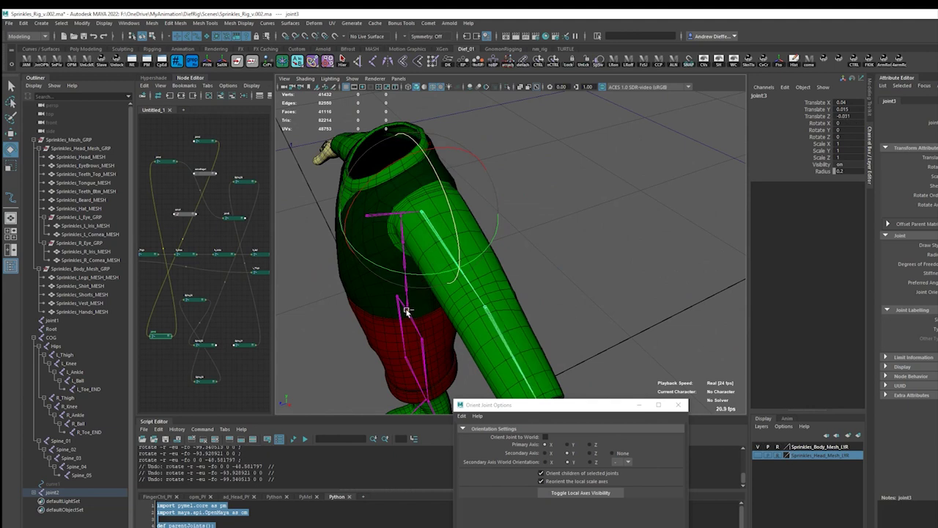
{"action": "mouse_move", "coordinate": [408, 311]}
{"action": "left_mouse_down", "text": "alt"}
{"action": "mouse_move", "coordinate": [482, 304]}
{"action": "mouse_move", "coordinate": [469, 279]}
{"action": "mouse_move", "coordinate": [368, 277]}
{"action": "mouse_move", "coordinate": [419, 195]}
{"action": "left_mouse_up", "text": "alt"}
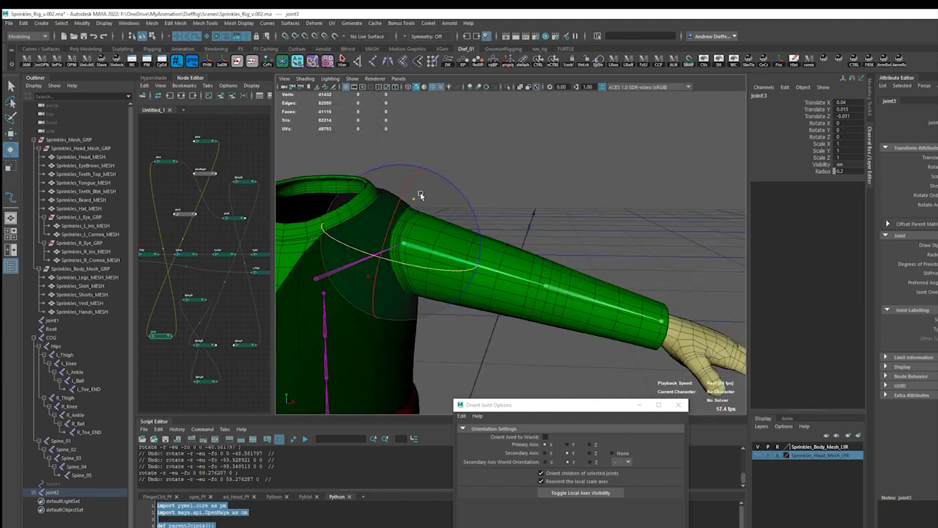
{"action": "left_click", "coordinate": [595, 462]}
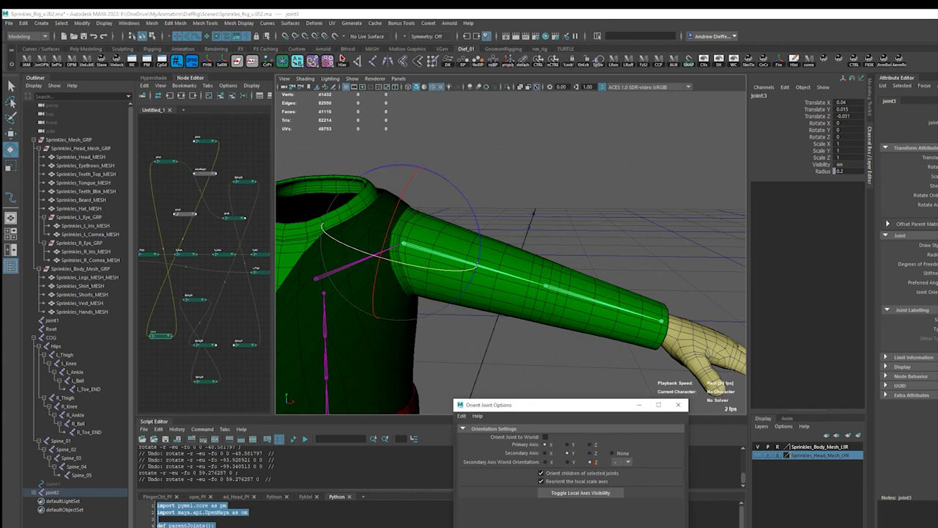
{"action": "left_click_drag", "start_coordinate": [477, 218], "coordinate": [485, 298]}
{"action": "key", "text": "ctrl+z"}
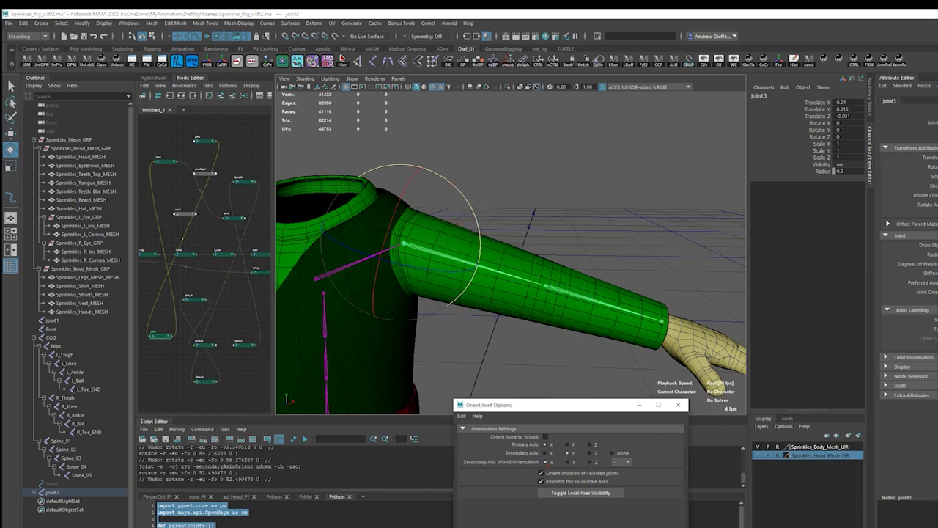
{"action": "mouse_move", "coordinate": [461, 170]}
{"action": "left_mouse_down"}
{"action": "mouse_move", "coordinate": [471, 263]}
{"action": "mouse_move", "coordinate": [398, 231]}
{"action": "mouse_move", "coordinate": [381, 209]}
{"action": "left_mouse_up"}
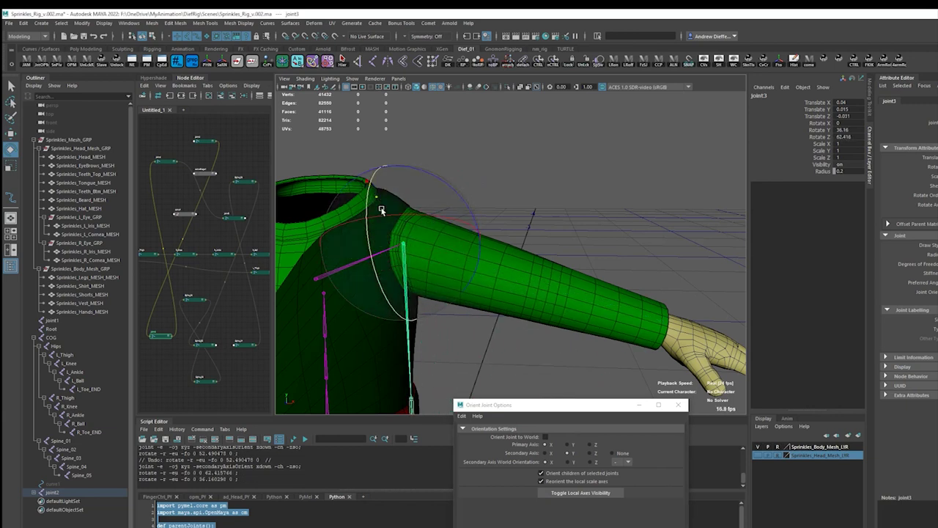
{"action": "key", "text": "ctrl+z"}
{"action": "key", "text": "ctrl+z"}
Step: Apply a Z-up secondary world orientation to joint3 and test-rotate it, then undo
{"action": "left_click", "coordinate": [624, 464]}
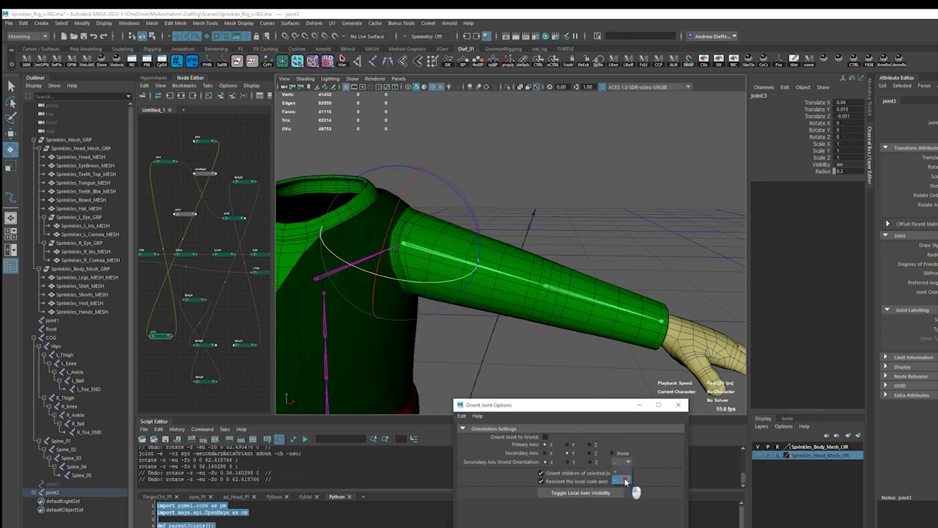
{"action": "left_click", "coordinate": [624, 481]}
{"action": "left_click", "coordinate": [571, 519]}
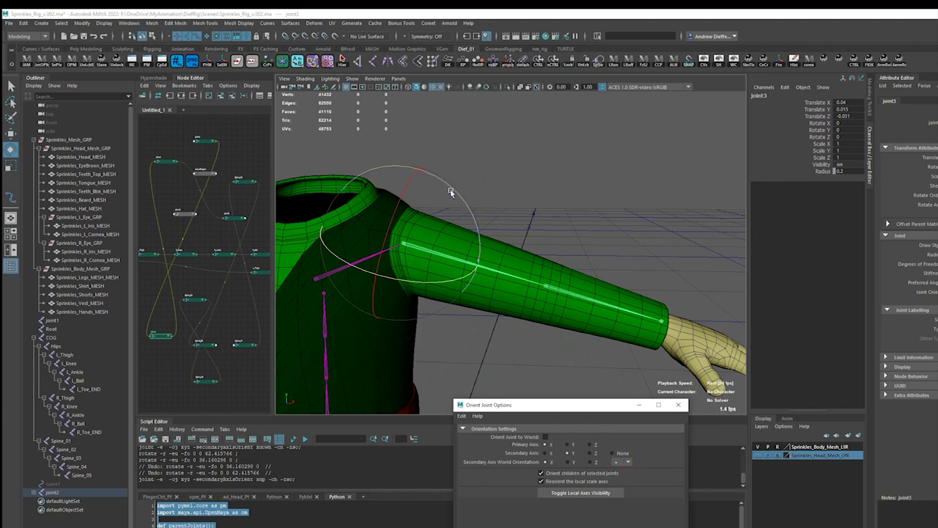
{"action": "mouse_move", "coordinate": [454, 187]}
{"action": "left_mouse_down"}
{"action": "mouse_move", "coordinate": [469, 258]}
{"action": "mouse_move", "coordinate": [473, 235]}
{"action": "left_mouse_up"}
{"action": "key", "text": "ctrl+z"}
{"action": "key", "text": "ctrl+z"}
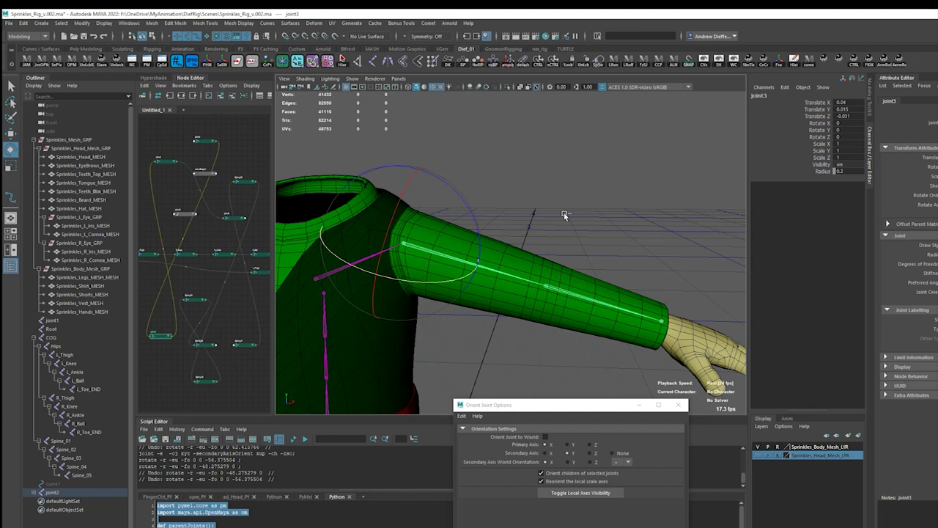
{"action": "key", "text": "w"}
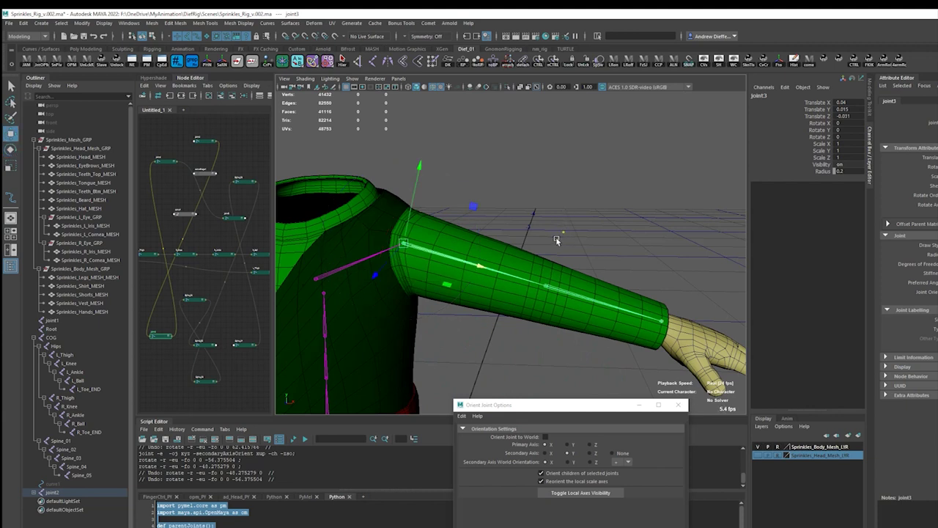
Step: Trial a Z-down secondary world orientation on joint3, then undo it
{"action": "left_click", "coordinate": [617, 462]}
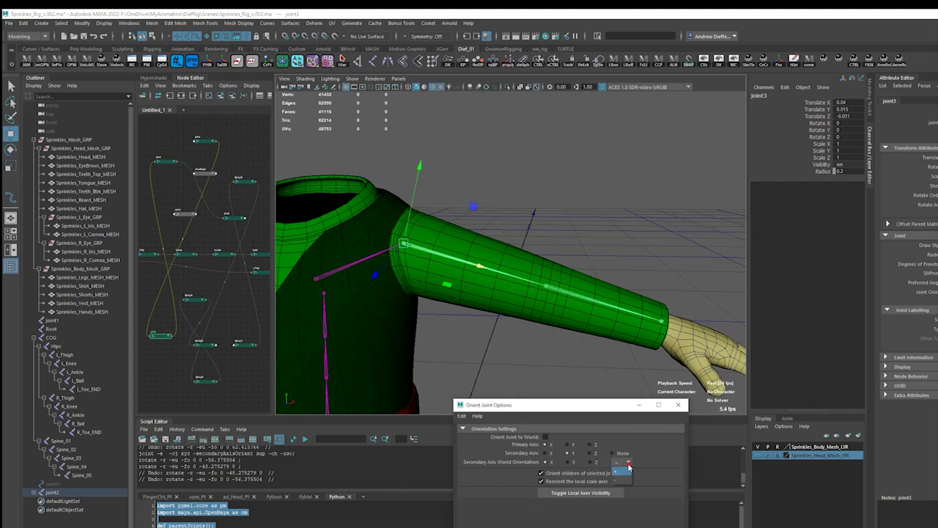
{"action": "left_click", "coordinate": [623, 480]}
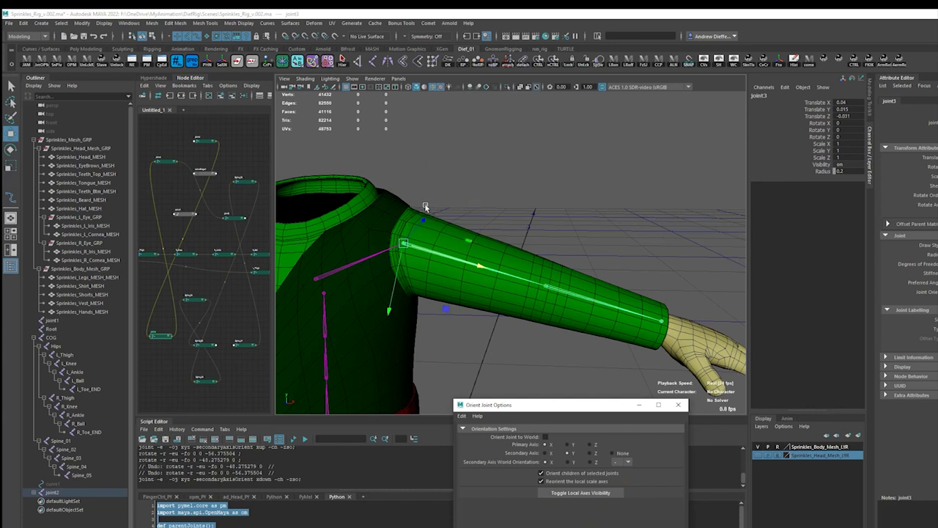
{"action": "key", "text": "ctrl+z"}
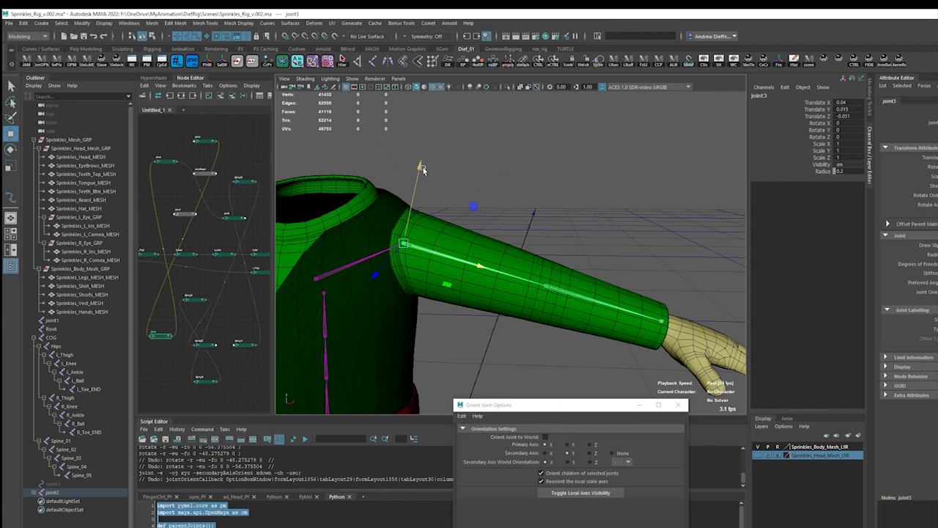
{"action": "key", "text": "e"}
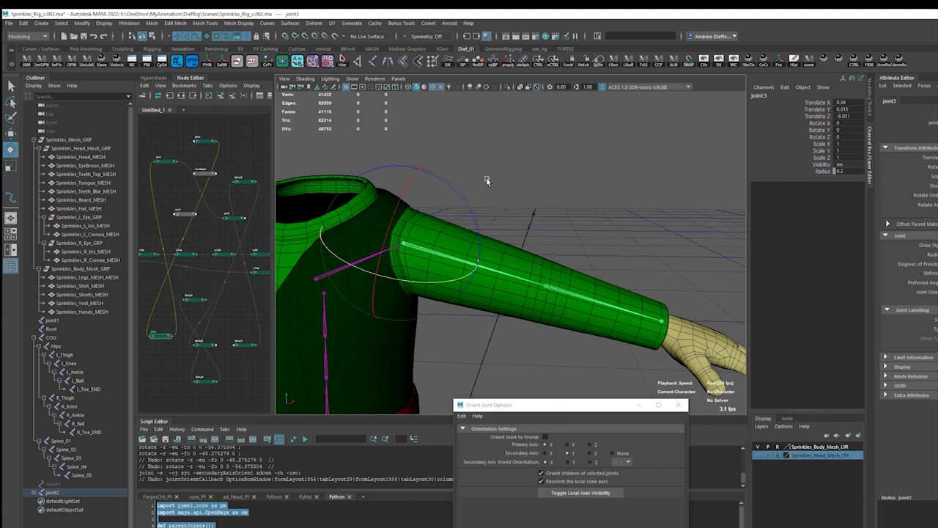
{"action": "key", "text": "r"}
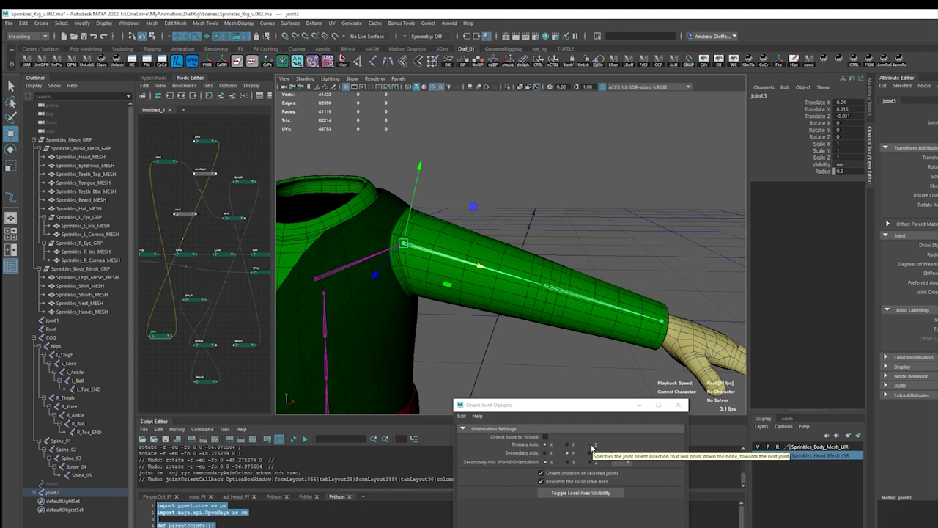
Step: Swing joint3 down and back along the sleeve, undo the tests, and select elbow joint4
{"action": "left_click_drag", "start_coordinate": [425, 306], "coordinate": [473, 314], "text": "alt"}
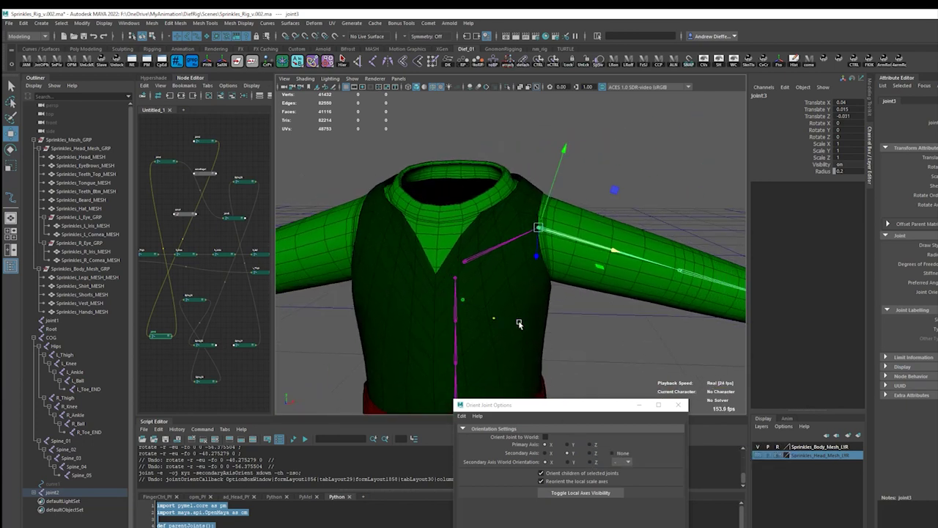
{"action": "mouse_move", "coordinate": [631, 327]}
{"action": "left_mouse_down", "text": "alt"}
{"action": "mouse_move", "coordinate": [604, 323]}
{"action": "mouse_move", "coordinate": [612, 326]}
{"action": "left_mouse_up", "text": "alt"}
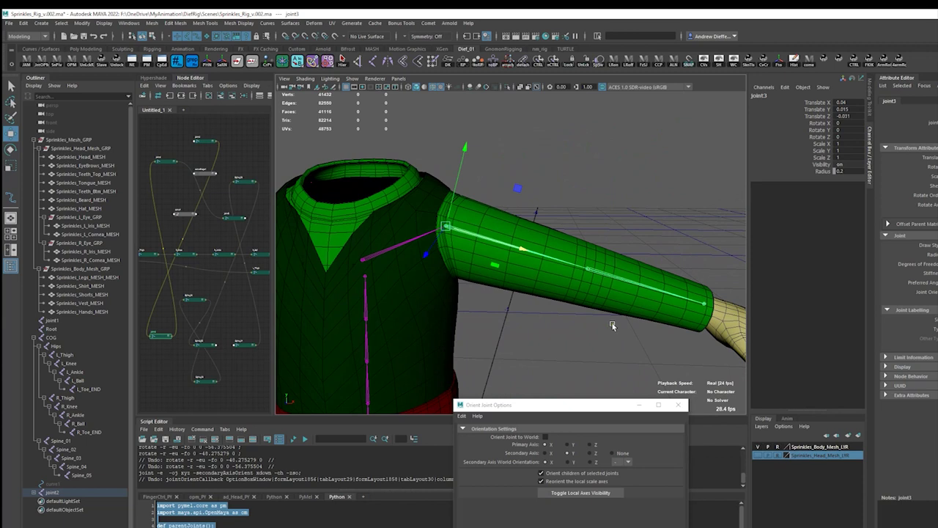
{"action": "key", "text": "e"}
{"action": "left_click_drag", "start_coordinate": [518, 195], "coordinate": [535, 254]}
{"action": "left_click_drag", "start_coordinate": [454, 294], "coordinate": [434, 270]}
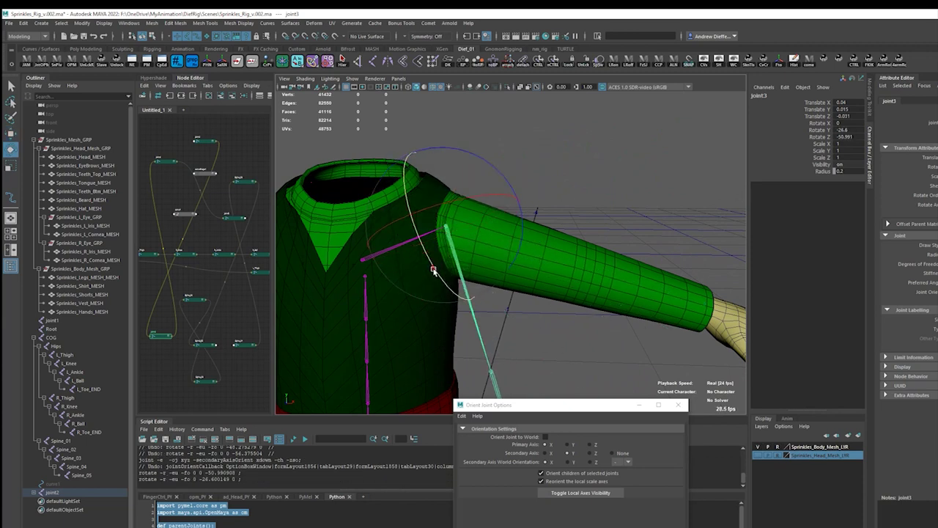
{"action": "key", "text": "ctrl+z"}
{"action": "key", "text": "ctrl+z"}
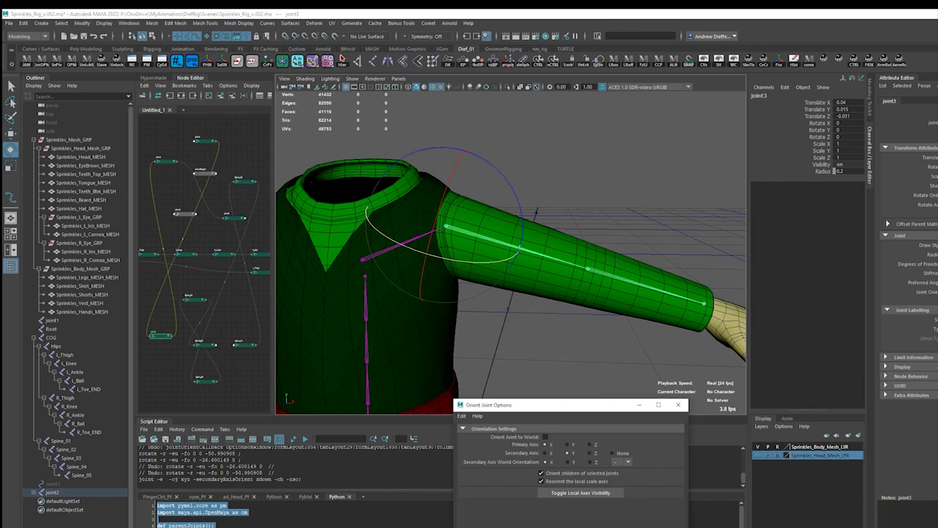
{"action": "mouse_move", "coordinate": [503, 176]}
{"action": "left_mouse_down"}
{"action": "mouse_move", "coordinate": [525, 224]}
{"action": "mouse_move", "coordinate": [403, 174]}
{"action": "left_mouse_up"}
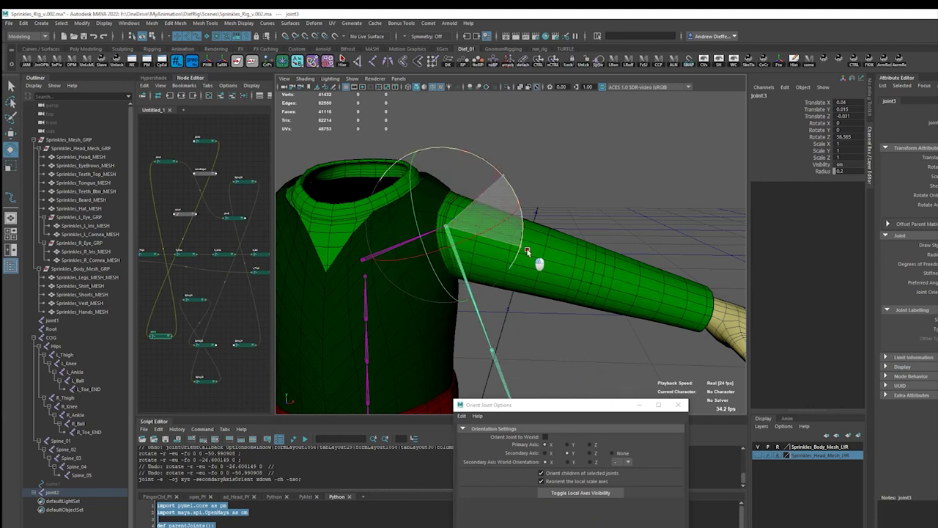
{"action": "key", "text": "ctrl+z"}
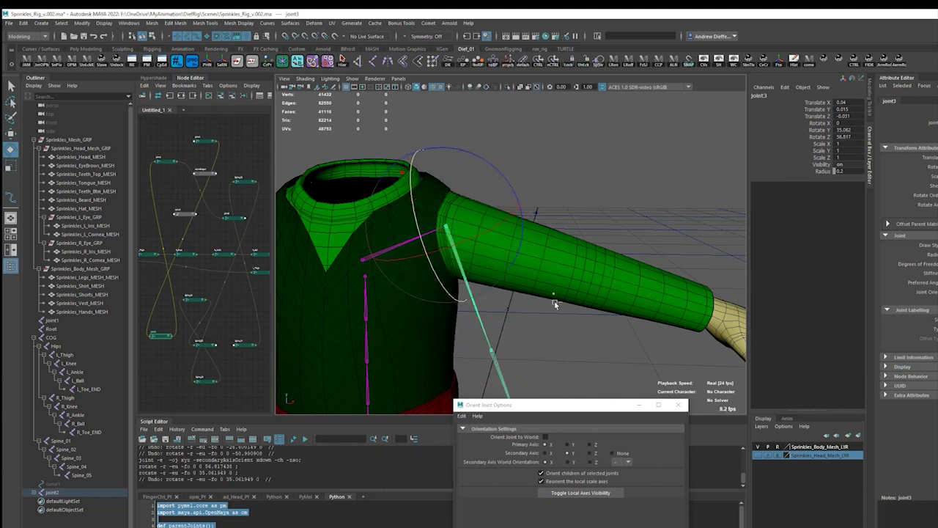
{"action": "key", "text": "ctrl+z"}
{"action": "middle_click_drag", "start_coordinate": [555, 320], "coordinate": [544, 315], "text": "alt"}
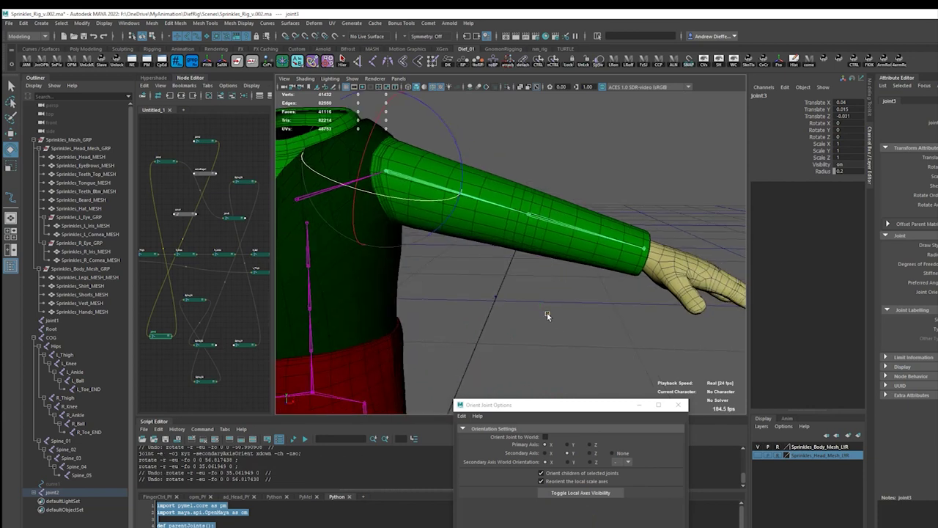
{"action": "left_click", "coordinate": [580, 229]}
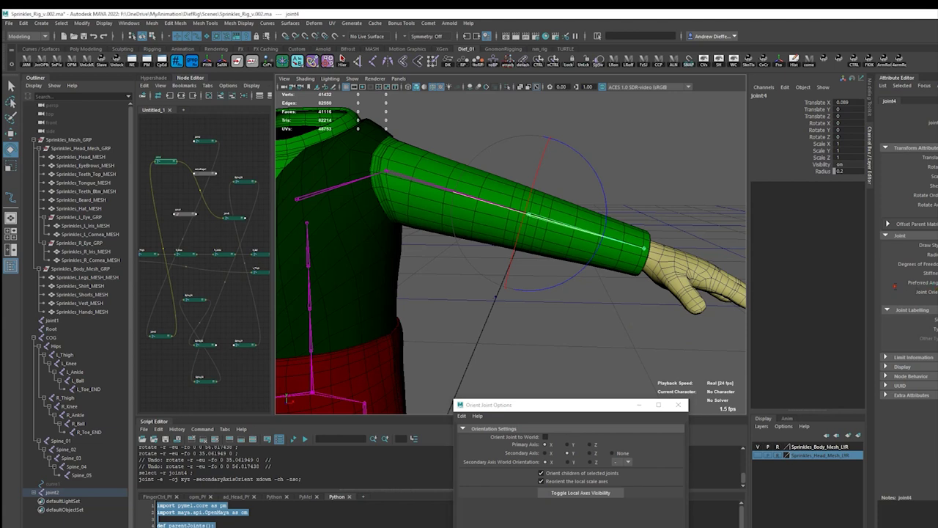
Step: Set the elbow joint4's Joint Orient X and Z values to 0
{"action": "key", "text": "Return"}
{"action": "type", "text": "0"}
{"action": "key", "text": "Return"}
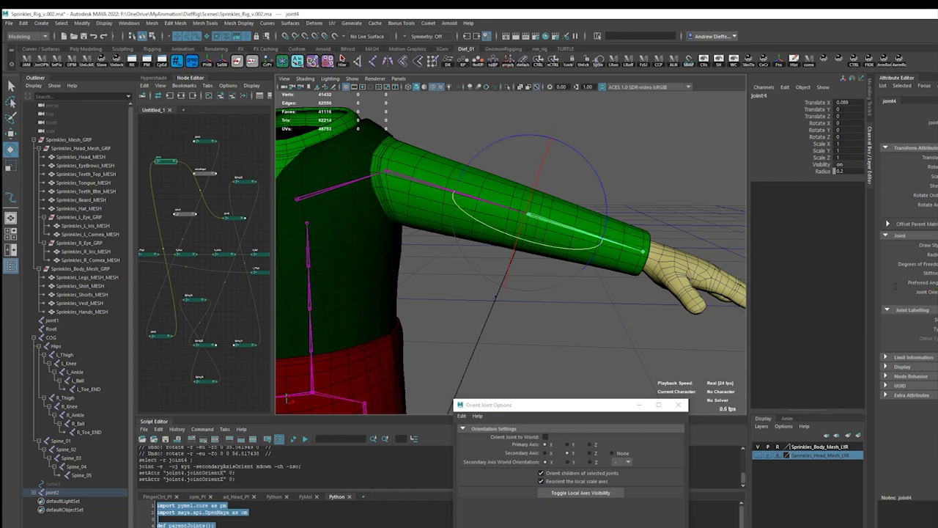
{"action": "left_click", "coordinate": [591, 355]}
Step: Test-rotate the shoulder and elbow joints, undoing each test rotation
{"action": "key", "text": "space"}
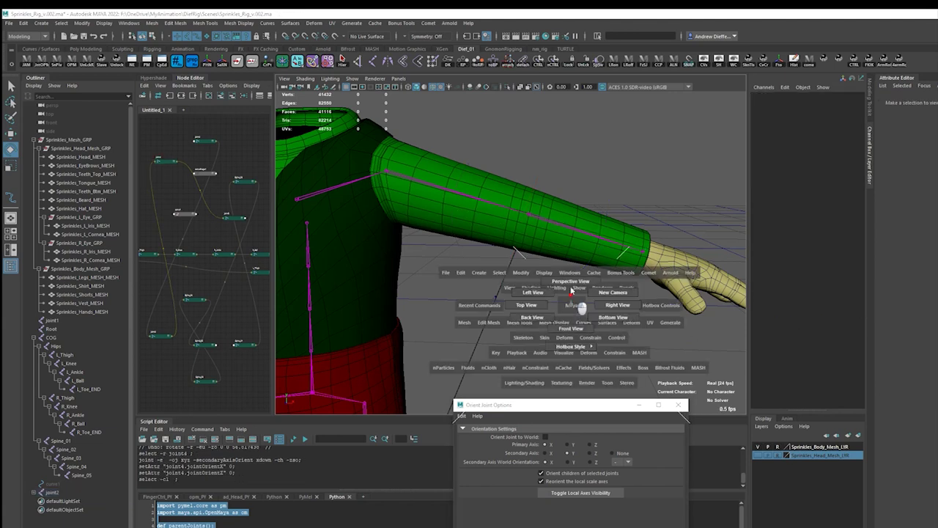
{"action": "mouse_move", "coordinate": [570, 289]}
{"action": "left_mouse_down", "text": "alt"}
{"action": "mouse_move", "coordinate": [471, 342]}
{"action": "mouse_move", "coordinate": [485, 261]}
{"action": "left_mouse_up", "text": "alt"}
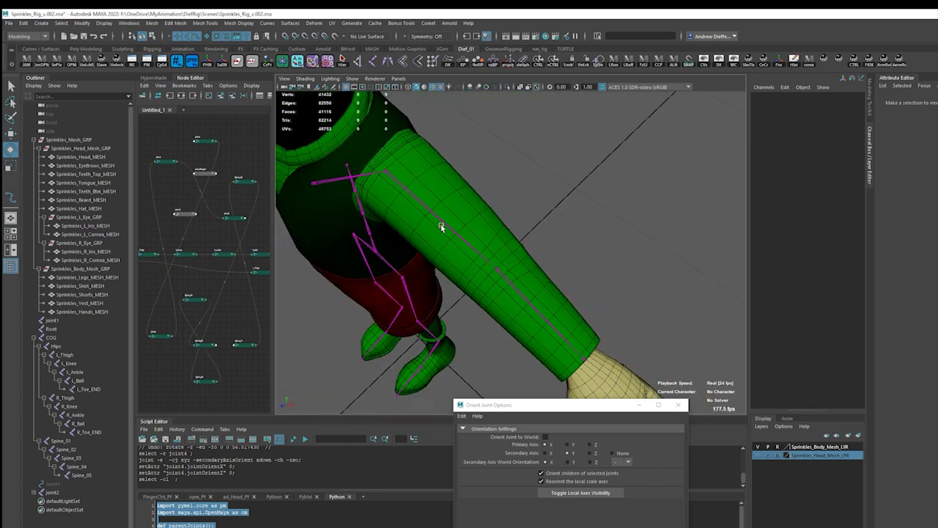
{"action": "left_click", "coordinate": [439, 228]}
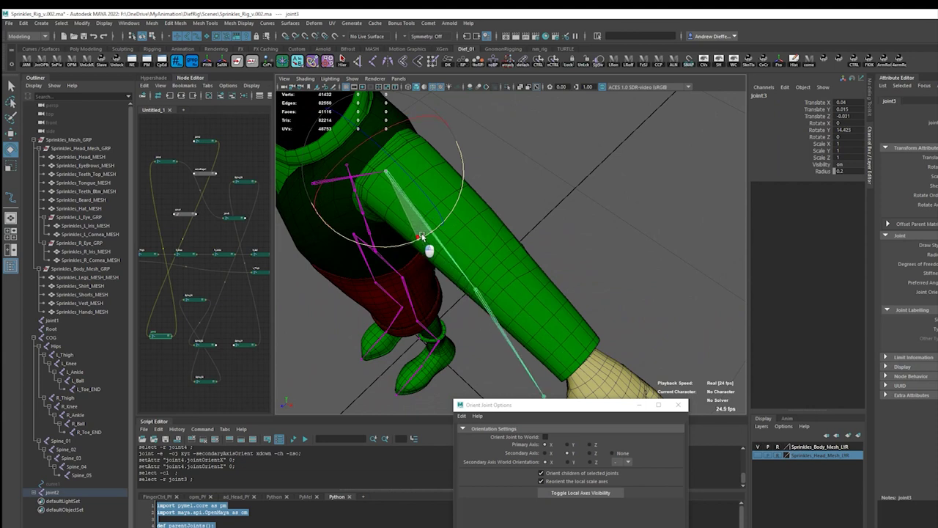
{"action": "left_click_drag", "start_coordinate": [425, 236], "coordinate": [438, 246]}
{"action": "key", "text": "ctrl+z"}
{"action": "left_click", "coordinate": [522, 299]}
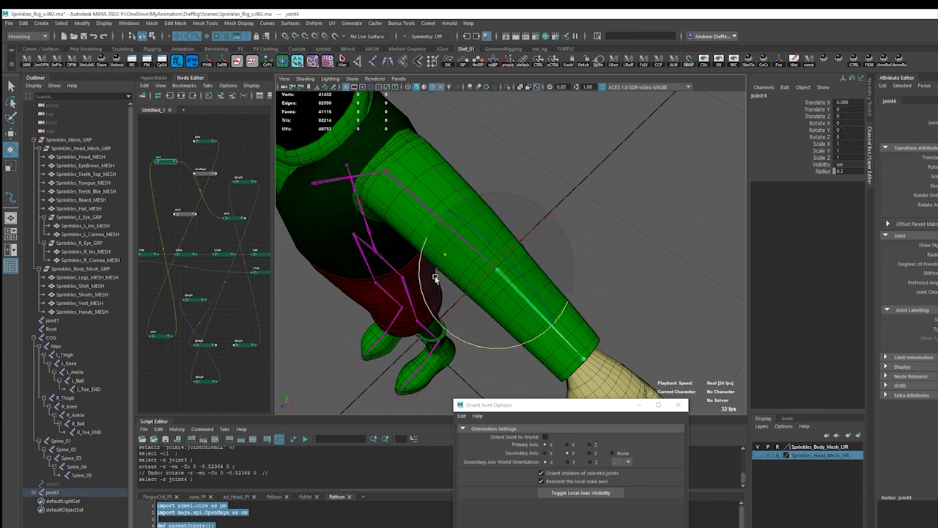
{"action": "mouse_move", "coordinate": [435, 317]}
{"action": "left_mouse_down"}
{"action": "mouse_move", "coordinate": [416, 94]}
{"action": "mouse_move", "coordinate": [389, 141]}
{"action": "left_mouse_up"}
{"action": "key", "text": "ctrl+z"}
{"action": "key", "text": "f"}
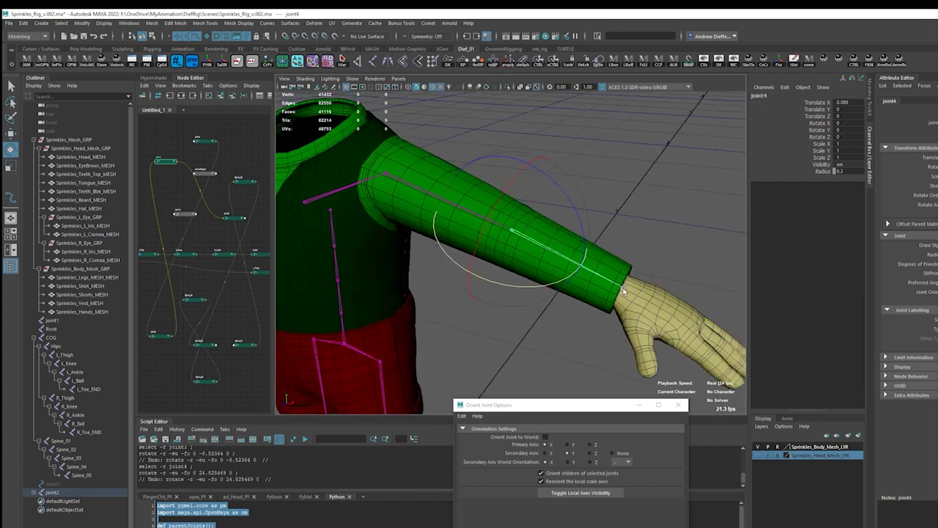
Step: Orient the wrist joint5 to world, then select the clavicle joint
{"action": "left_click", "coordinate": [624, 291]}
{"action": "left_click", "coordinate": [545, 437]}
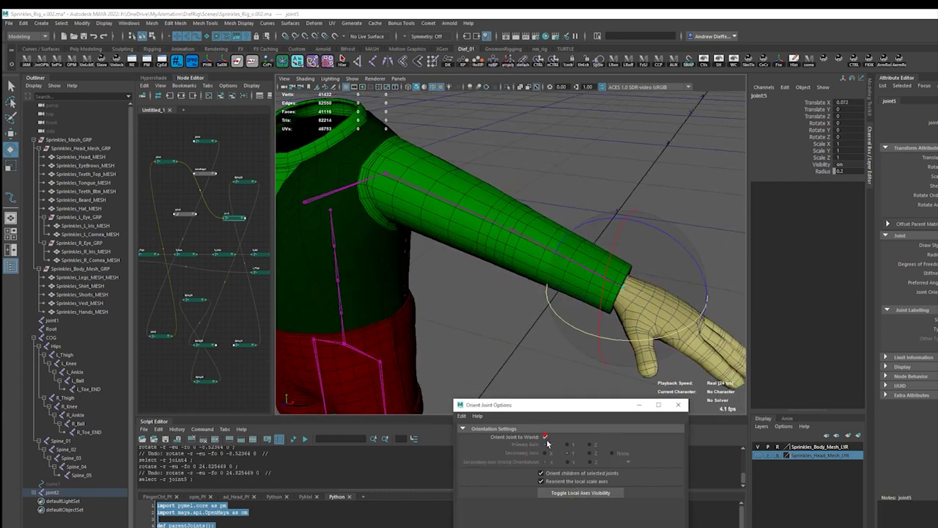
{"action": "left_click", "coordinate": [513, 525]}
{"action": "left_click", "coordinate": [497, 325]}
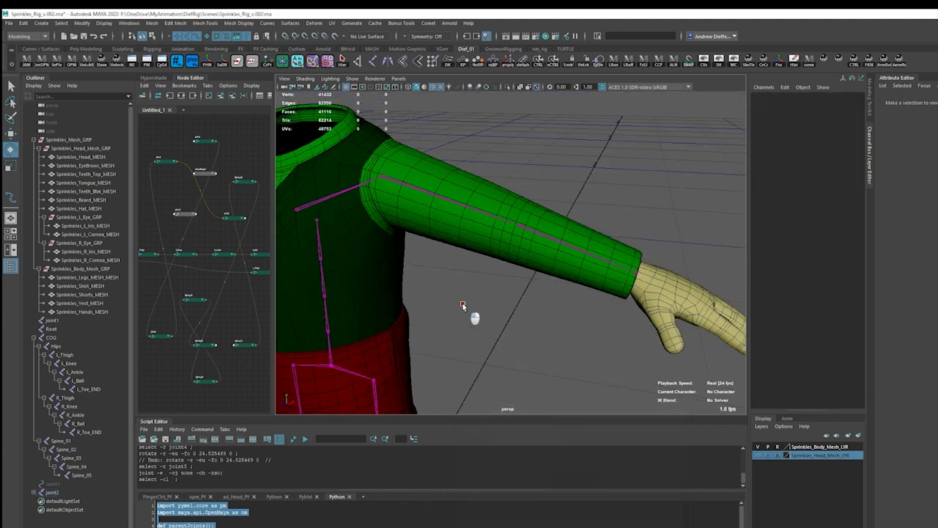
{"action": "left_click_drag", "start_coordinate": [473, 318], "coordinate": [490, 302], "text": "alt"}
{"action": "left_click", "coordinate": [495, 235]}
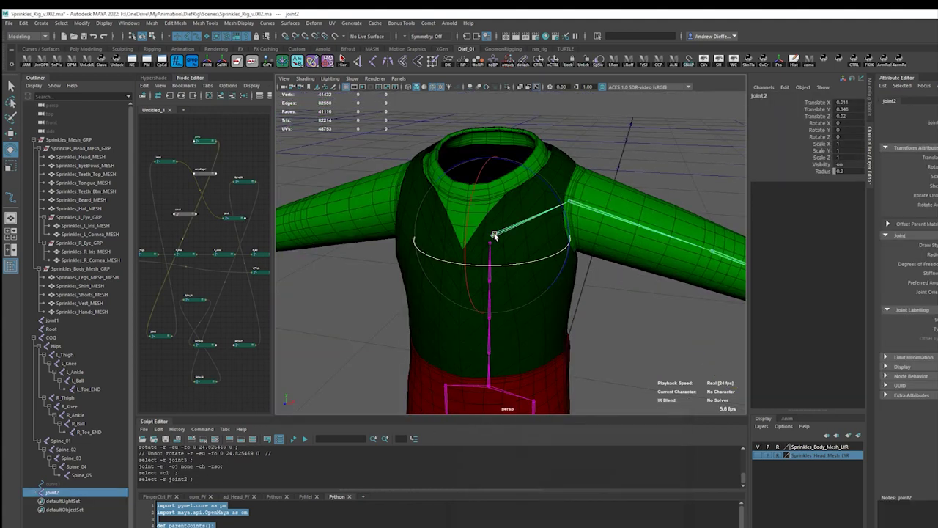
Step: In Orient Joint options, turn off Orient to World and Orient children, keeping Reorient scale axes on
{"action": "key", "text": "space"}
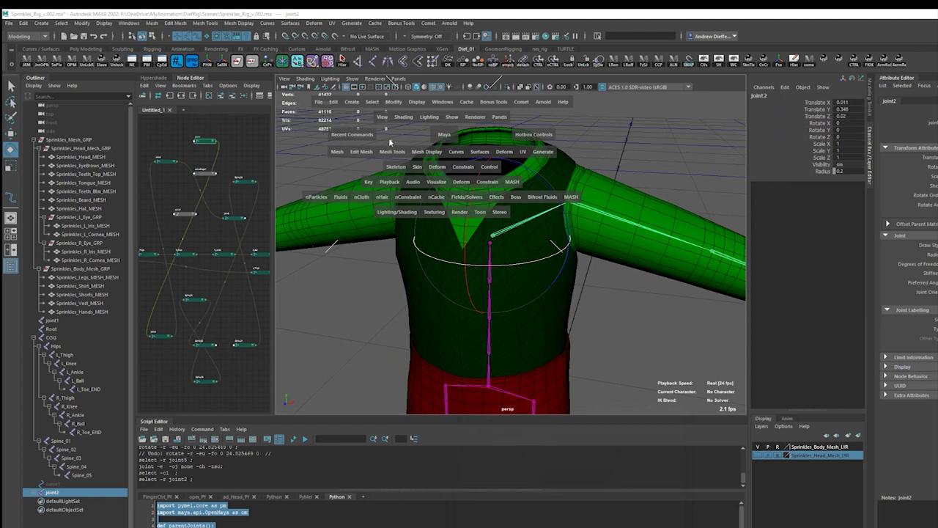
{"action": "left_click", "coordinate": [395, 167]}
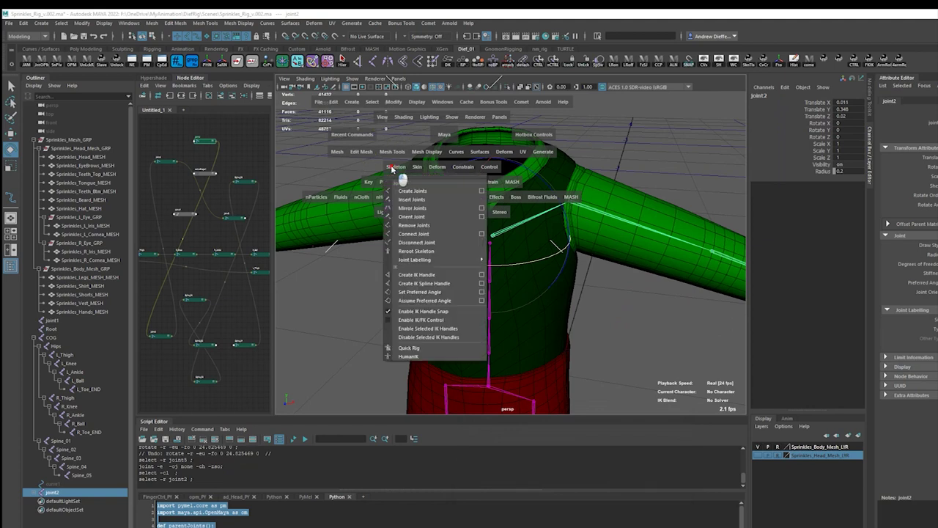
{"action": "left_click", "coordinate": [487, 216]}
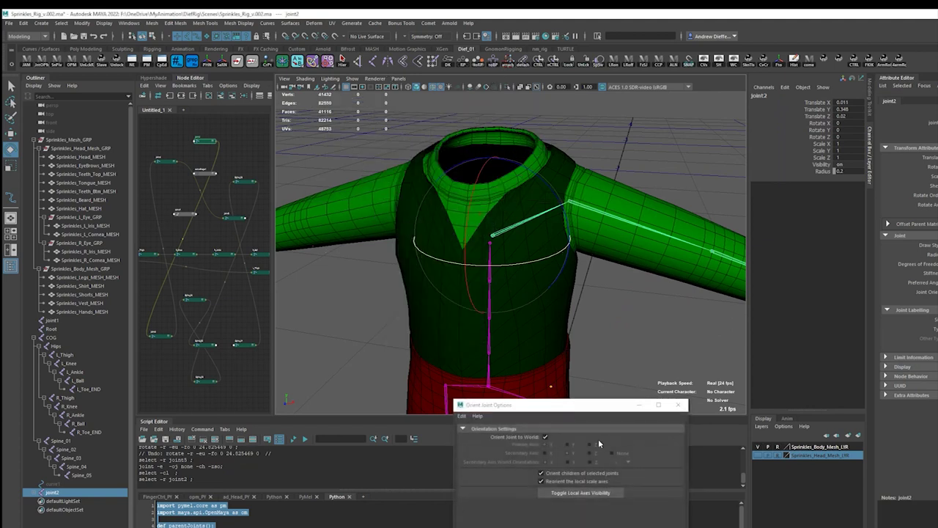
{"action": "left_click", "coordinate": [544, 436]}
{"action": "left_click", "coordinate": [575, 473]}
{"action": "left_click", "coordinate": [575, 482]}
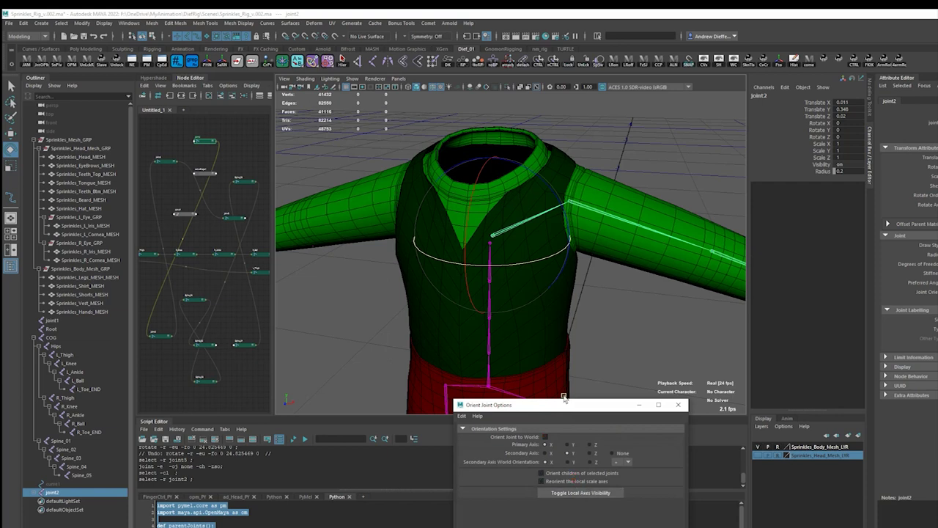
{"action": "mouse_move", "coordinate": [565, 398]}
{"action": "left_mouse_down"}
{"action": "mouse_move", "coordinate": [668, 398]}
{"action": "mouse_move", "coordinate": [668, 355]}
{"action": "left_mouse_up"}
{"action": "left_click", "coordinate": [688, 438]}
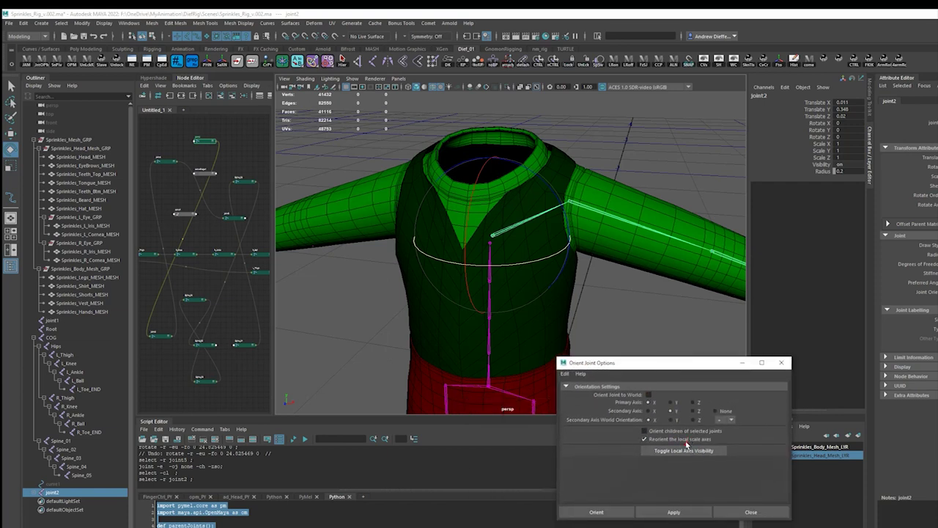
{"action": "left_click", "coordinate": [685, 437]}
Step: Apply the orientation to clavicle joint2, then test-rotate it and undo
{"action": "key", "text": "w"}
{"action": "left_click", "coordinate": [680, 513]}
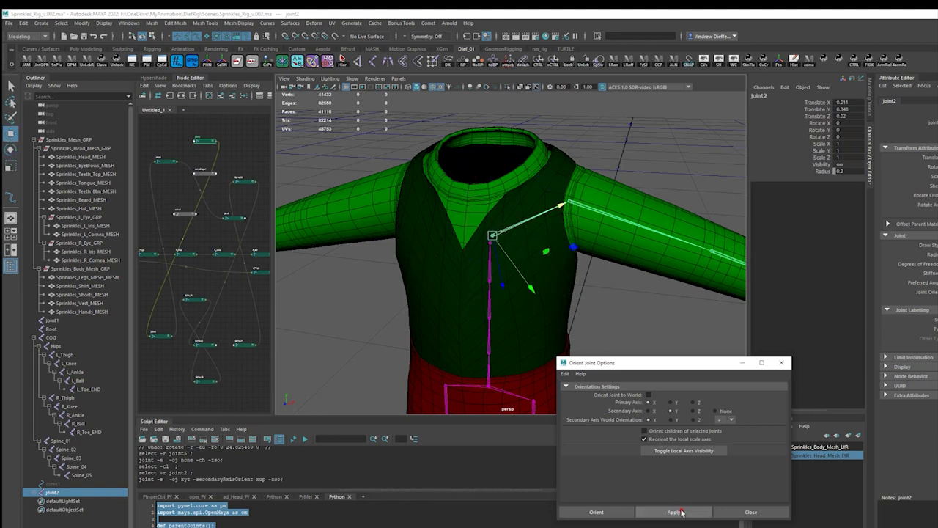
{"action": "key", "text": "e"}
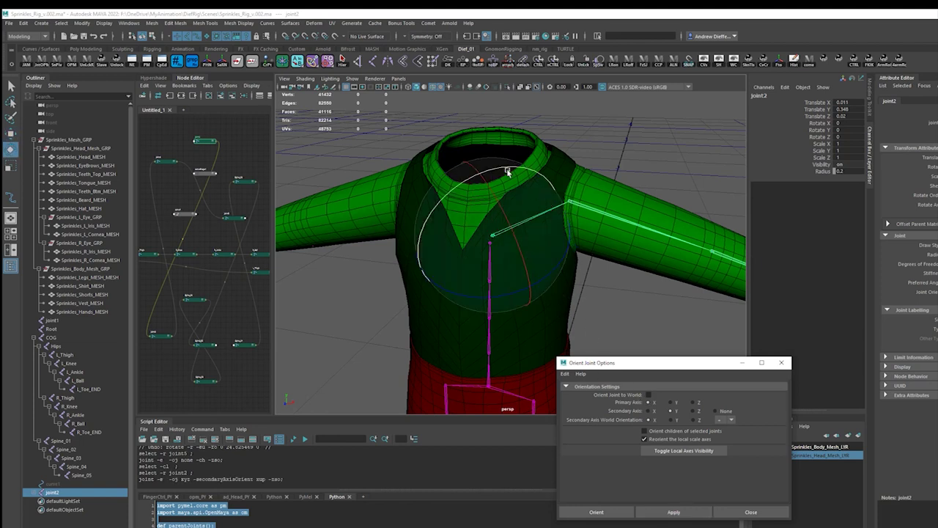
{"action": "mouse_move", "coordinate": [505, 168]}
{"action": "left_mouse_down"}
{"action": "mouse_move", "coordinate": [480, 167]}
{"action": "mouse_move", "coordinate": [435, 197]}
{"action": "mouse_move", "coordinate": [557, 233]}
{"action": "mouse_move", "coordinate": [542, 222]}
{"action": "left_mouse_up"}
{"action": "key", "text": "ctrl+z"}
{"action": "left_click", "coordinate": [543, 222]}
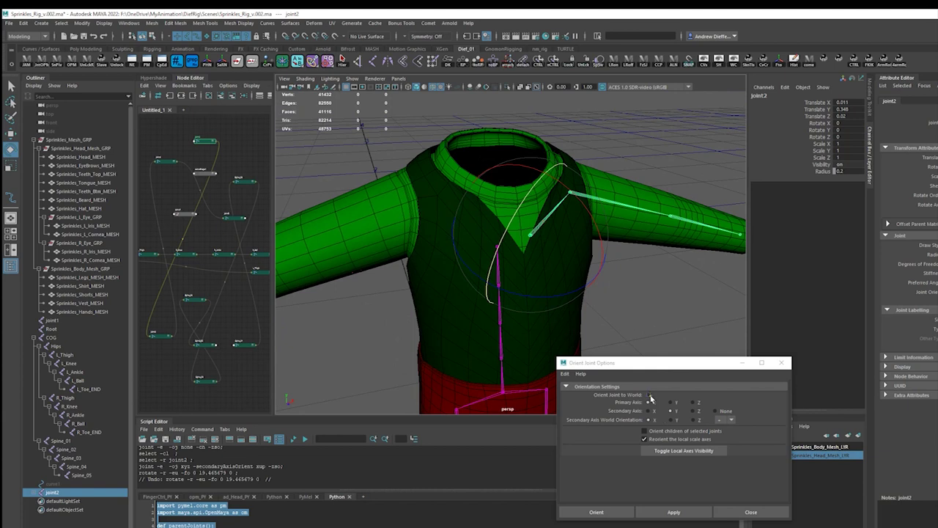